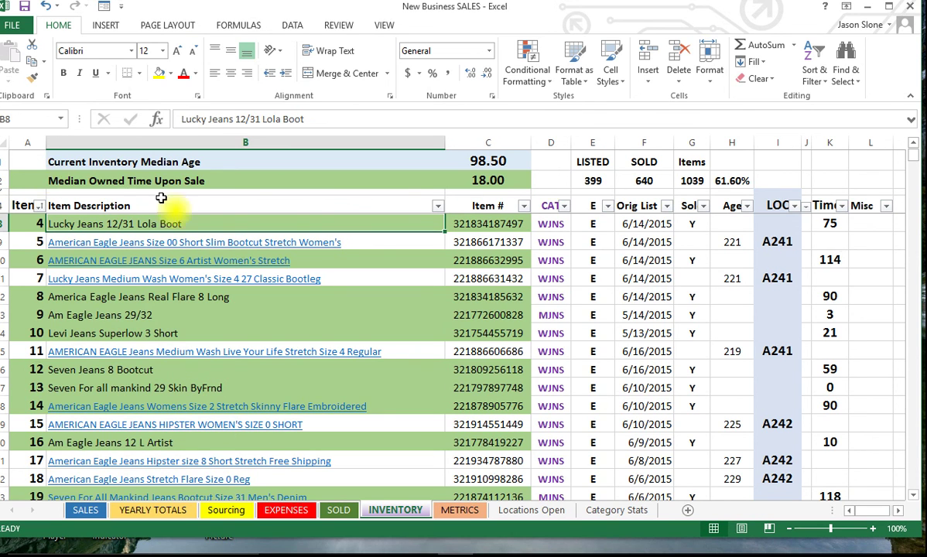
- Inspect the Current Inventory Median Age label and the median age and median owned time formulas
{"action": "left_click", "coordinate": [205, 163]}
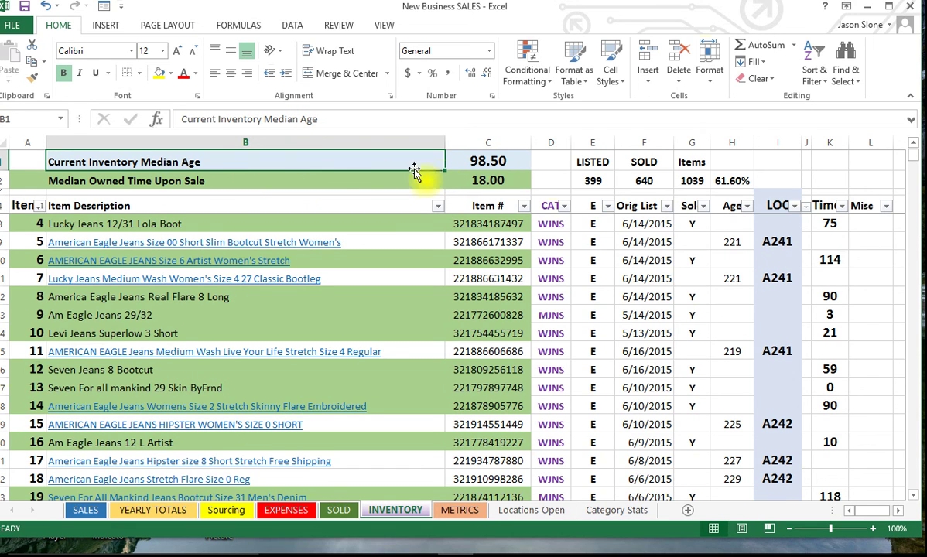
{"action": "left_click", "coordinate": [471, 163]}
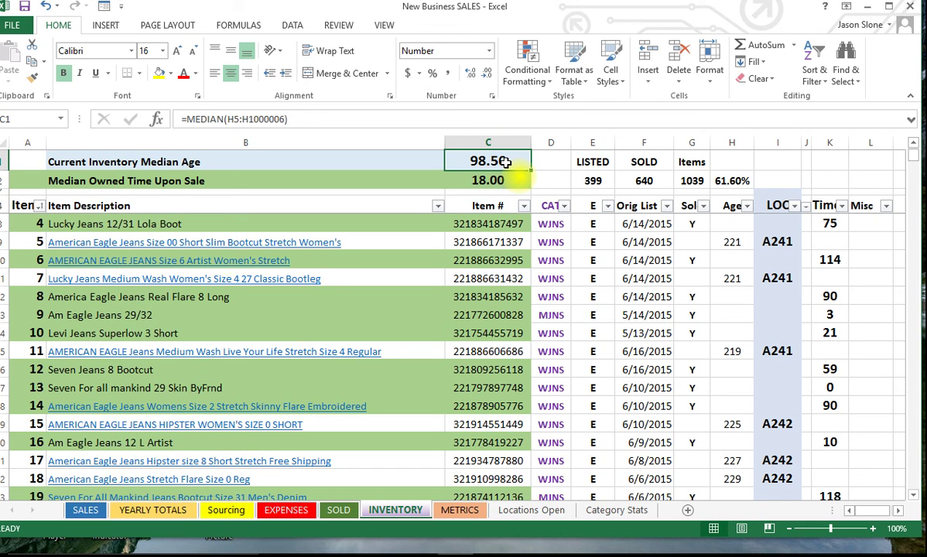
{"action": "left_click", "coordinate": [495, 180]}
{"action": "key", "text": "ctrl+shift+comma"}
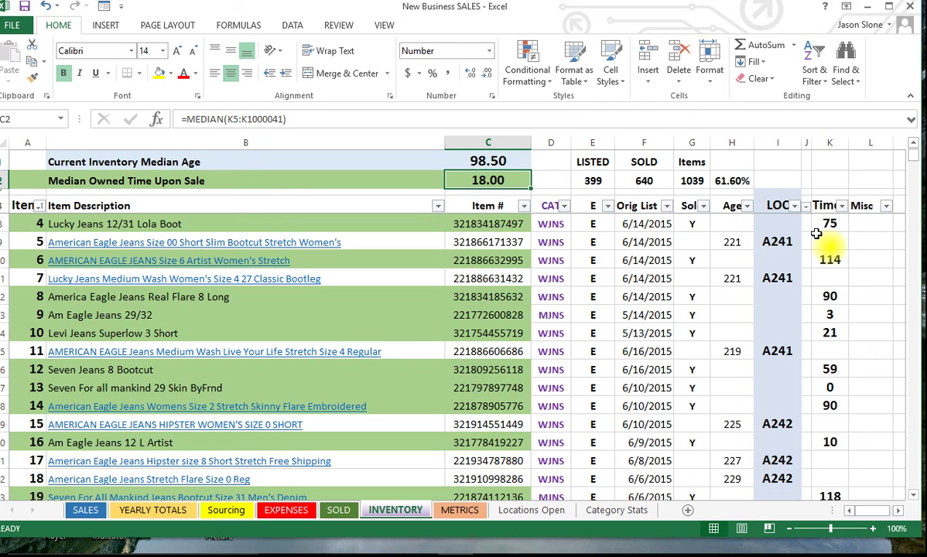
- Inspect the summary formulas for the LISTED count, SOLD count, Items total and sold percentage
{"action": "left_click", "coordinate": [593, 180]}
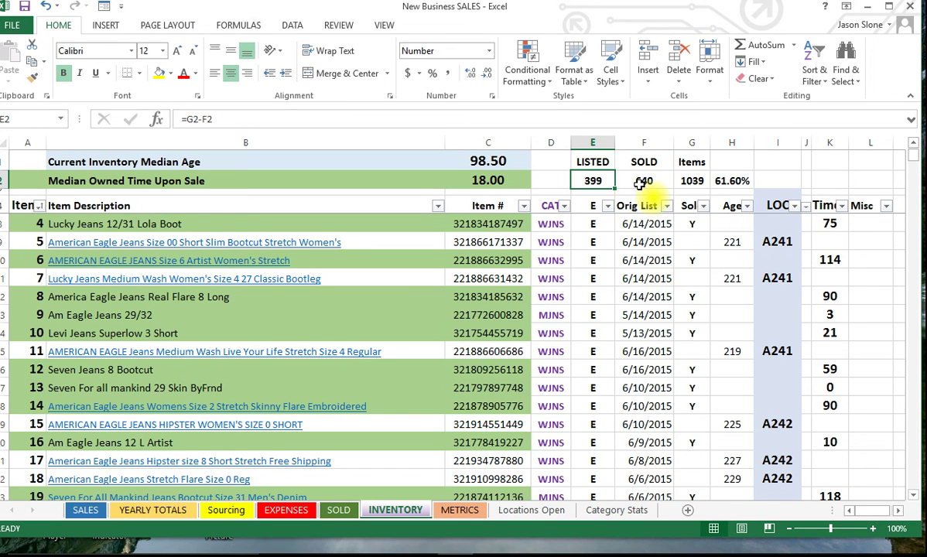
{"action": "left_click", "coordinate": [642, 183]}
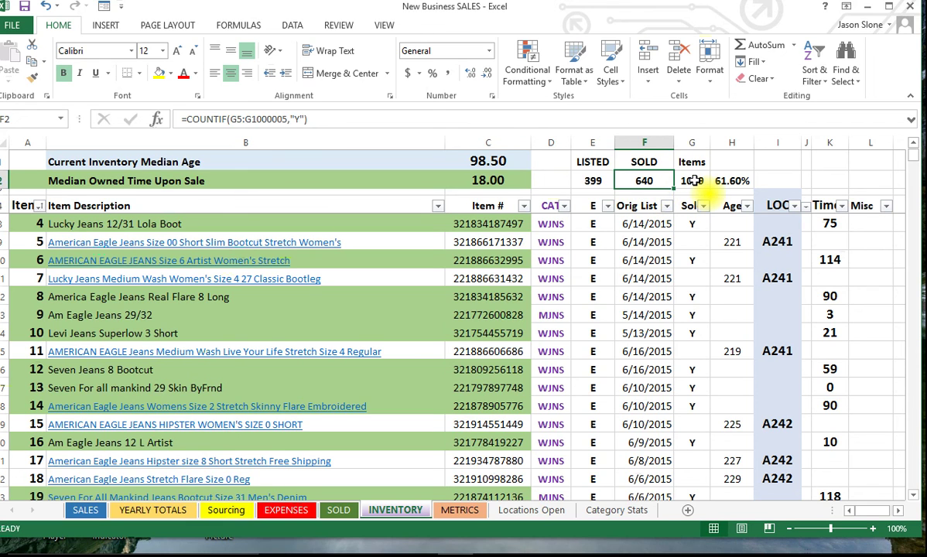
{"action": "left_click", "coordinate": [693, 181]}
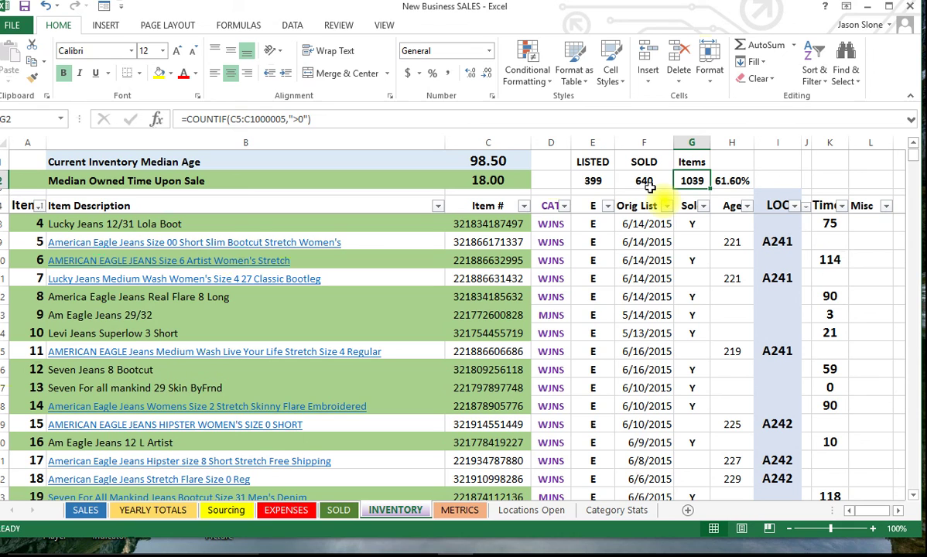
{"action": "left_click", "coordinate": [733, 182]}
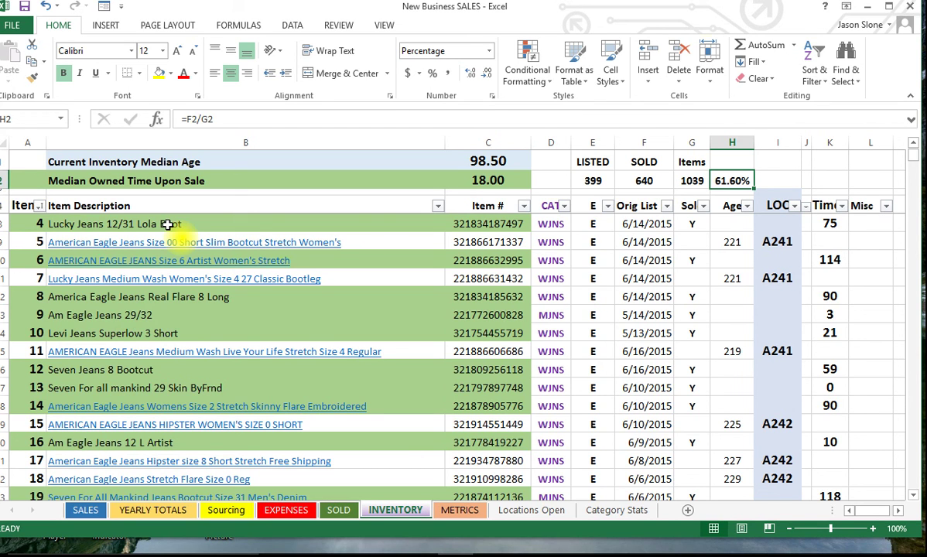
- Review the item number, Item Description and Item # columns of the inventory list
{"action": "left_click", "coordinate": [26, 205]}
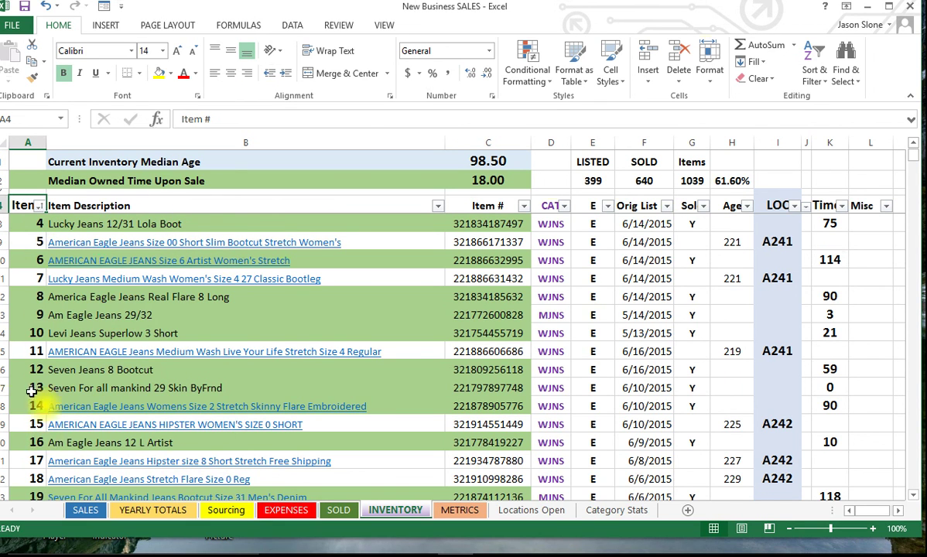
{"action": "scroll", "coordinate": [31, 318], "scroll_direction": "down", "scroll_amount": 4}
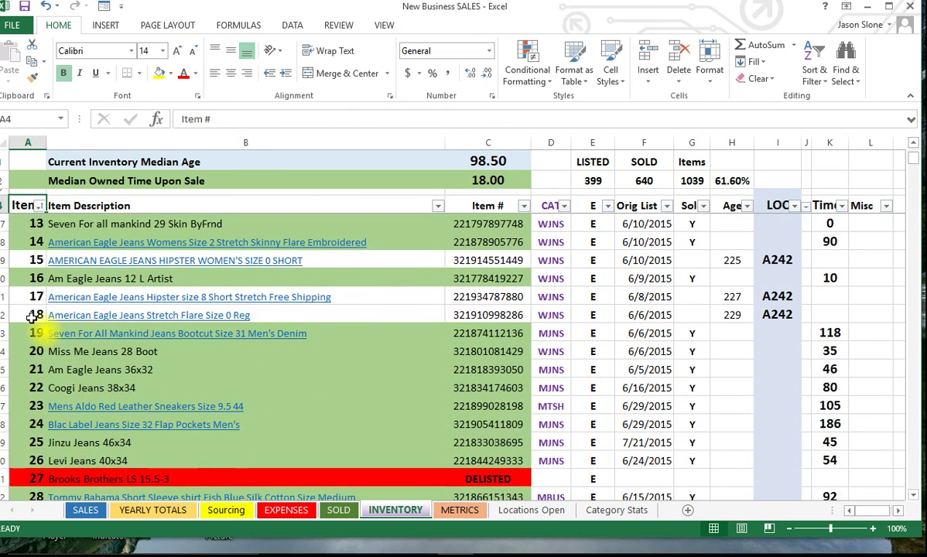
{"action": "scroll", "coordinate": [31, 317], "scroll_direction": "down", "scroll_amount": 2}
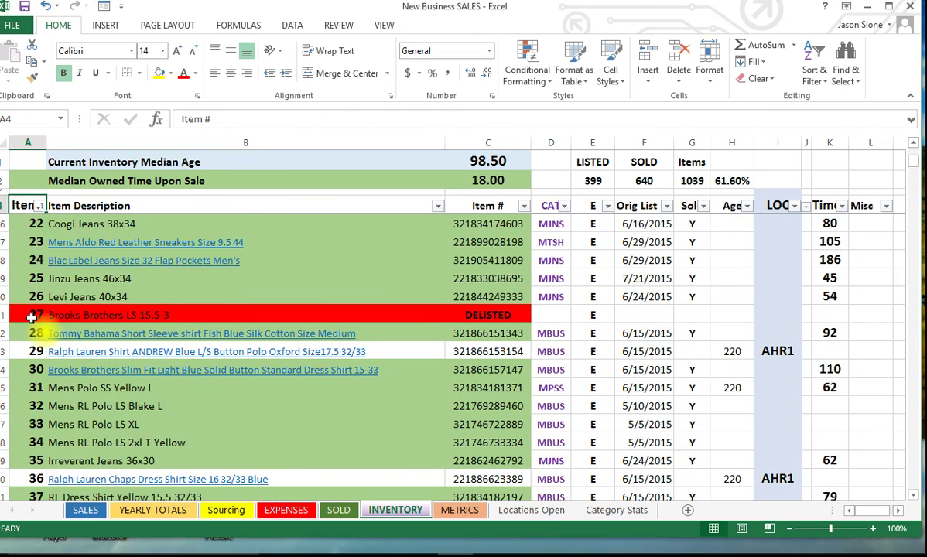
{"action": "left_click", "coordinate": [166, 207]}
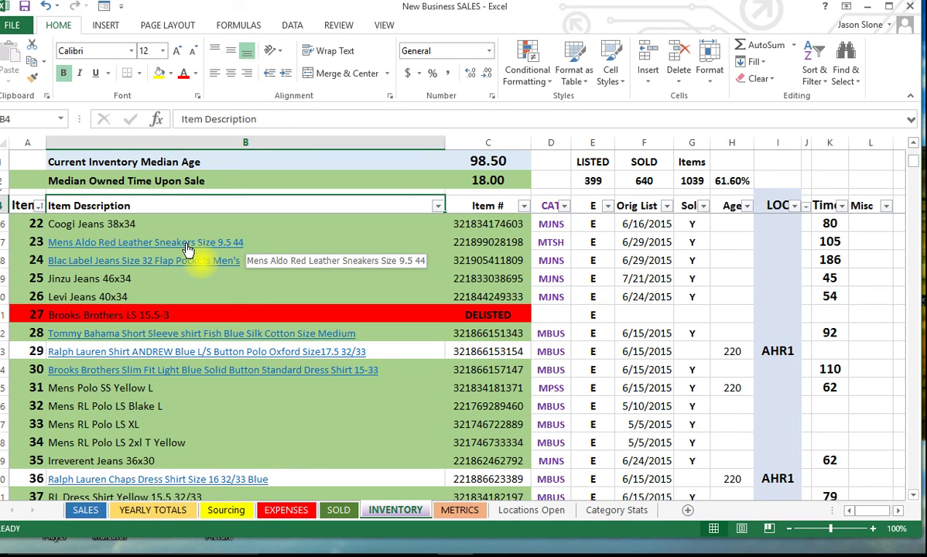
{"action": "left_click", "coordinate": [488, 205]}
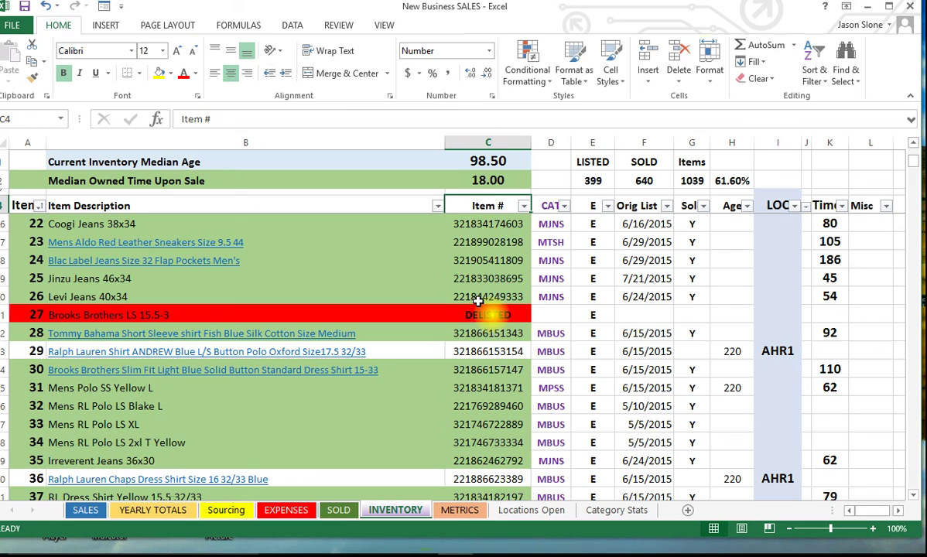
{"action": "scroll", "coordinate": [478, 302], "scroll_direction": "down", "scroll_amount": 6}
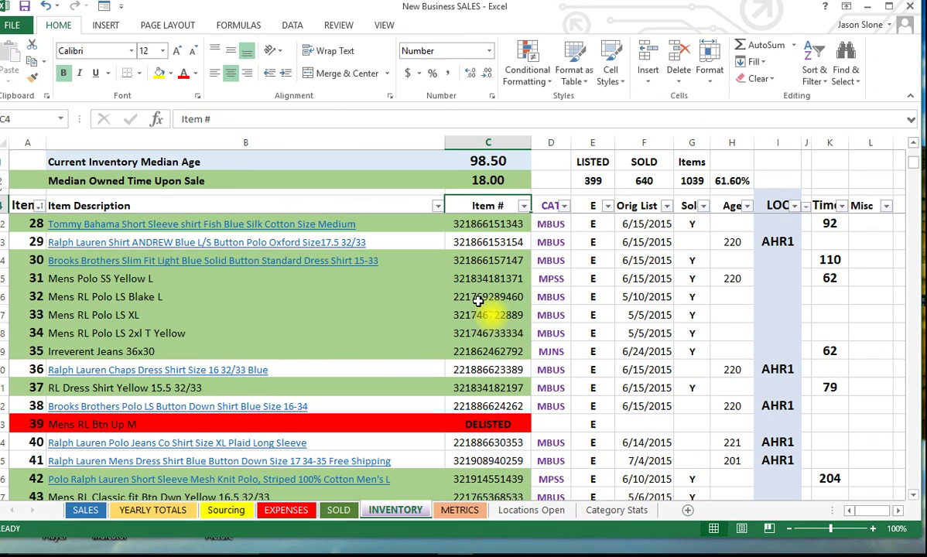
{"action": "scroll", "coordinate": [478, 302], "scroll_direction": "down", "scroll_amount": 2}
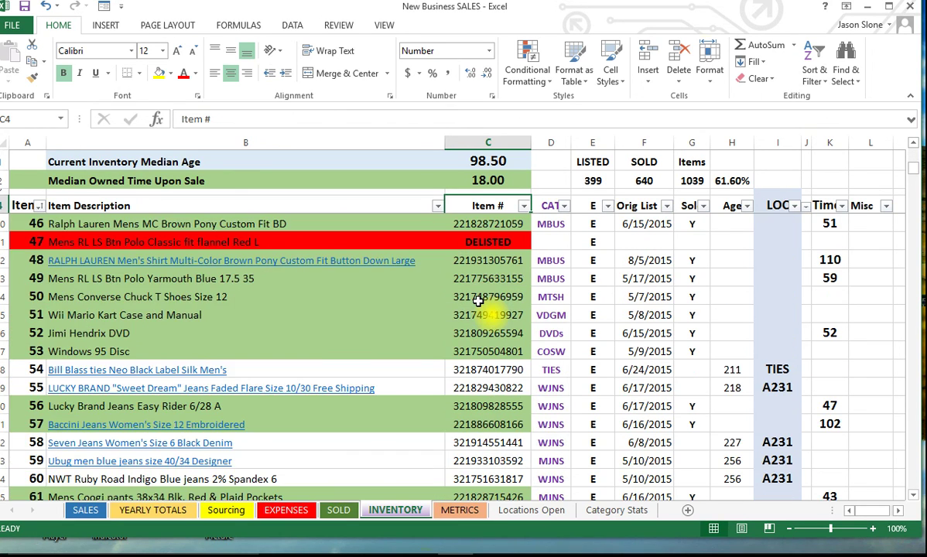
{"action": "scroll", "coordinate": [478, 302], "scroll_direction": "up", "scroll_amount": 6}
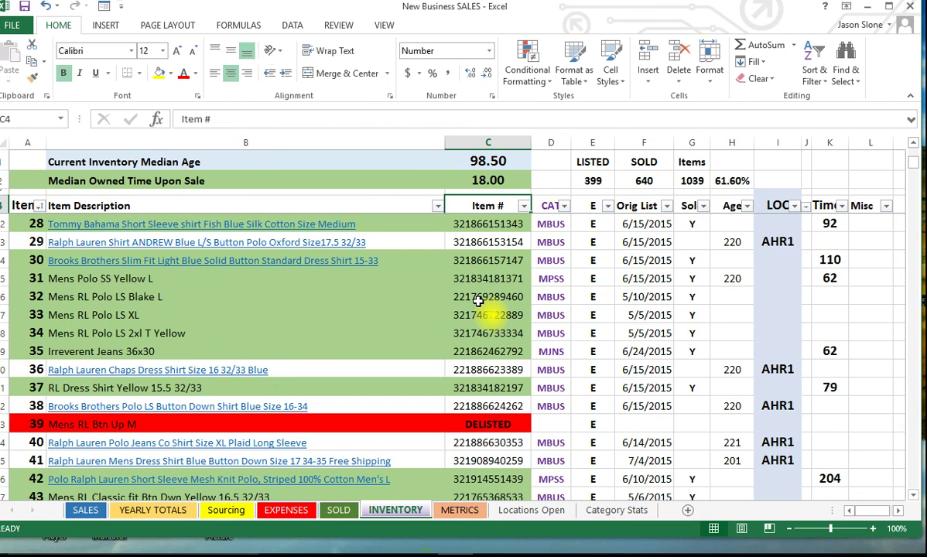
{"action": "scroll", "coordinate": [478, 302], "scroll_direction": "up", "scroll_amount": 1}
{"action": "scroll", "coordinate": [478, 302], "scroll_direction": "up", "scroll_amount": 2}
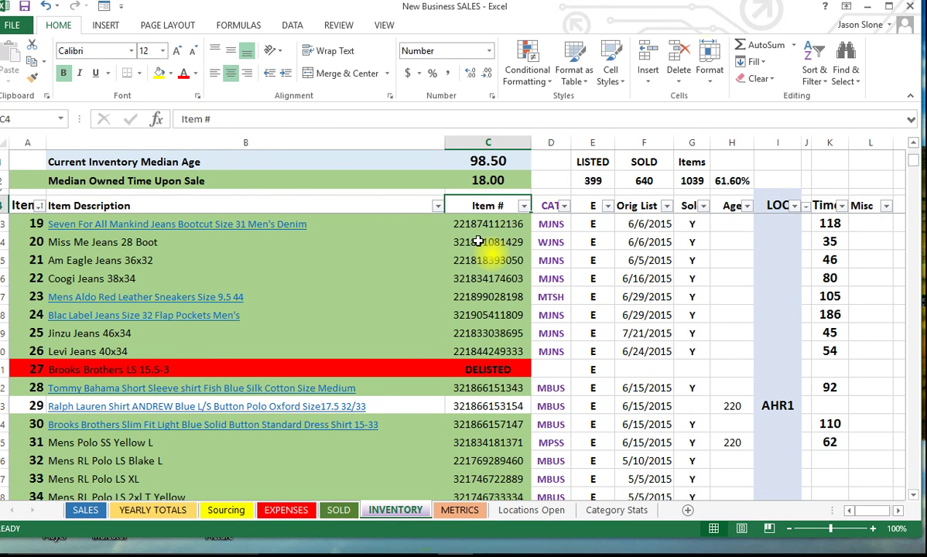
- Review the CAT column's category codes, such as MBUS, MATW and VDGM for items 30, 44 and 51
{"action": "left_click", "coordinate": [545, 208]}
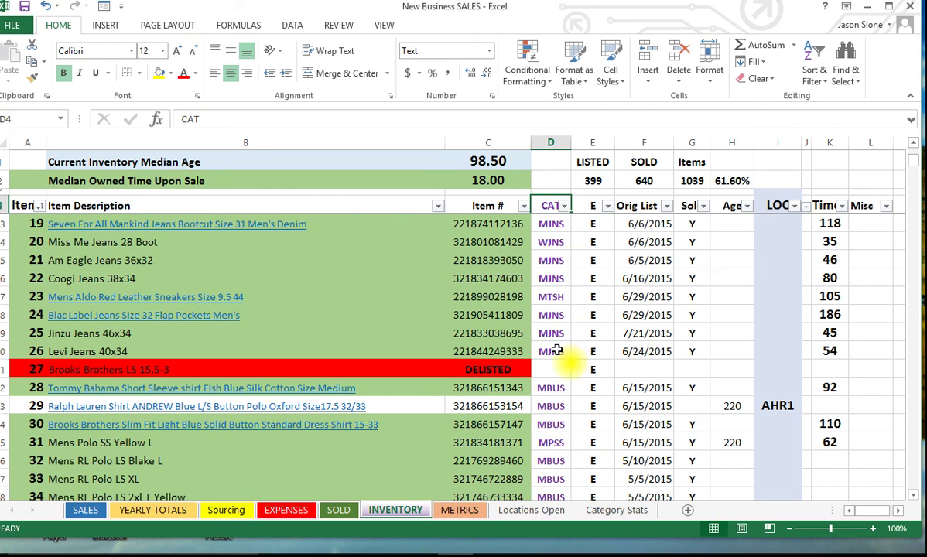
{"action": "scroll", "coordinate": [558, 350], "scroll_direction": "down", "scroll_amount": 3}
{"action": "left_click", "coordinate": [542, 261]}
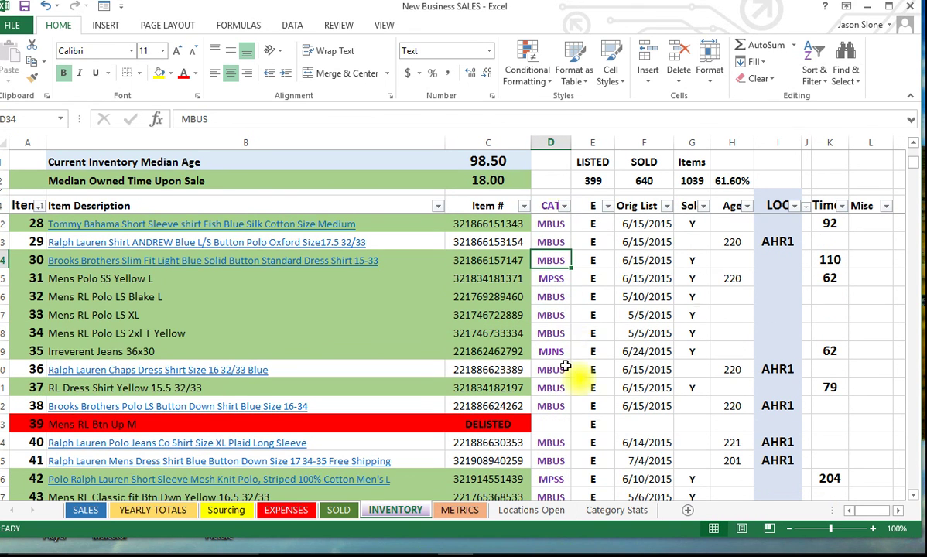
{"action": "scroll", "coordinate": [567, 367], "scroll_direction": "down", "scroll_amount": 3}
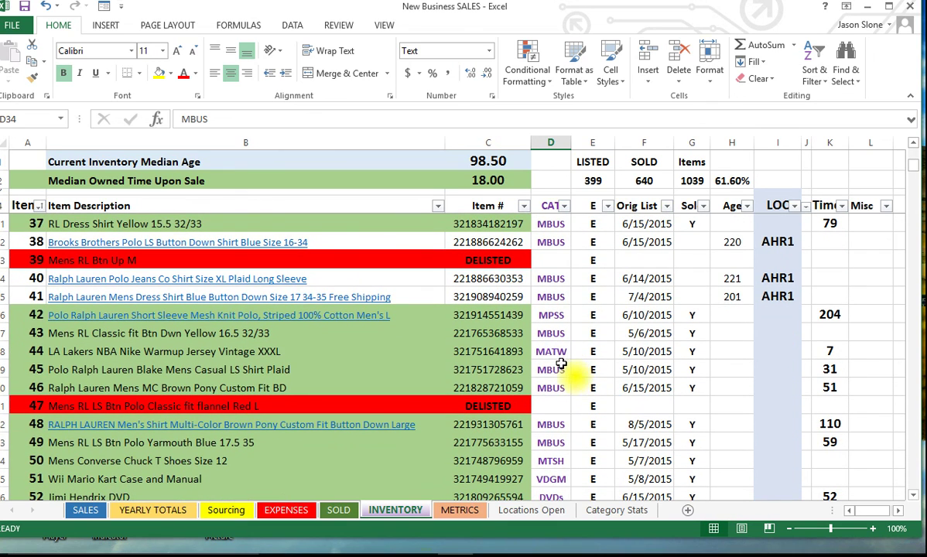
{"action": "left_click", "coordinate": [549, 352]}
{"action": "scroll", "coordinate": [551, 333], "scroll_direction": "down", "scroll_amount": 2}
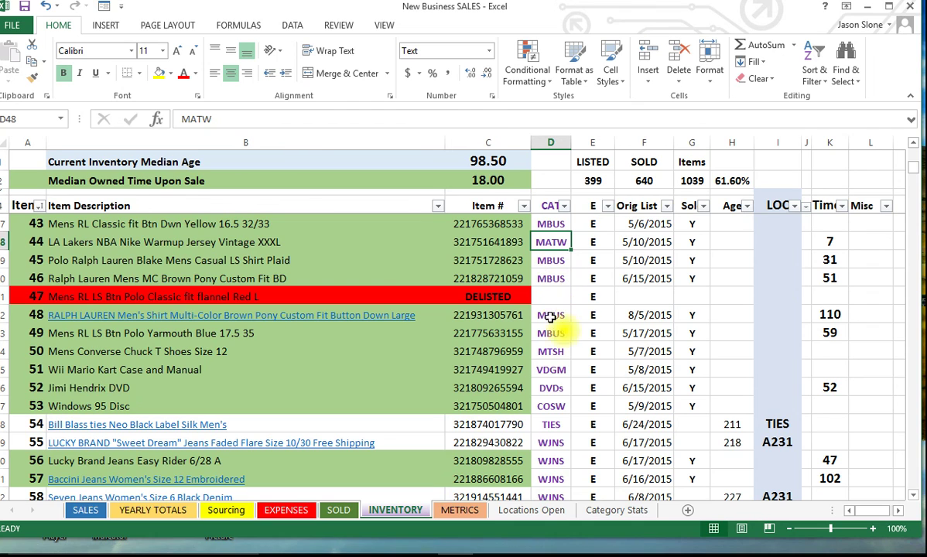
{"action": "left_click", "coordinate": [561, 368]}
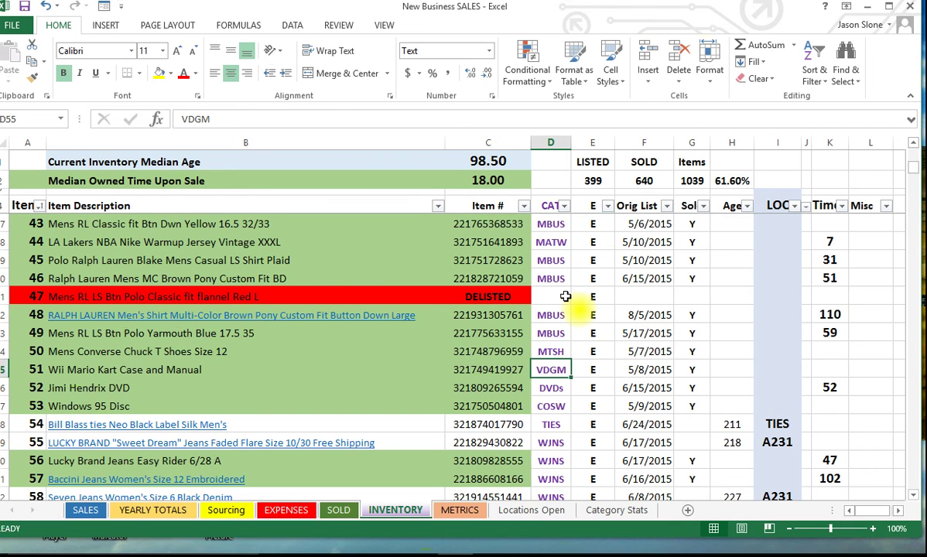
- Review the E column and the Orig List Date column
{"action": "left_click", "coordinate": [590, 207]}
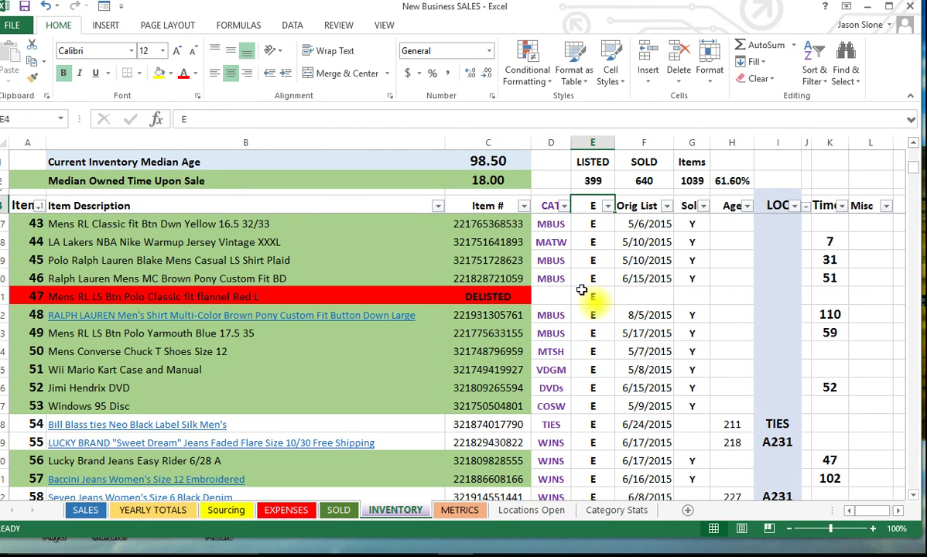
{"action": "scroll", "coordinate": [584, 294], "scroll_direction": "up", "scroll_amount": 1}
{"action": "scroll", "coordinate": [579, 291], "scroll_direction": "down", "scroll_amount": 1}
{"action": "scroll", "coordinate": [576, 287], "scroll_direction": "down", "scroll_amount": 2}
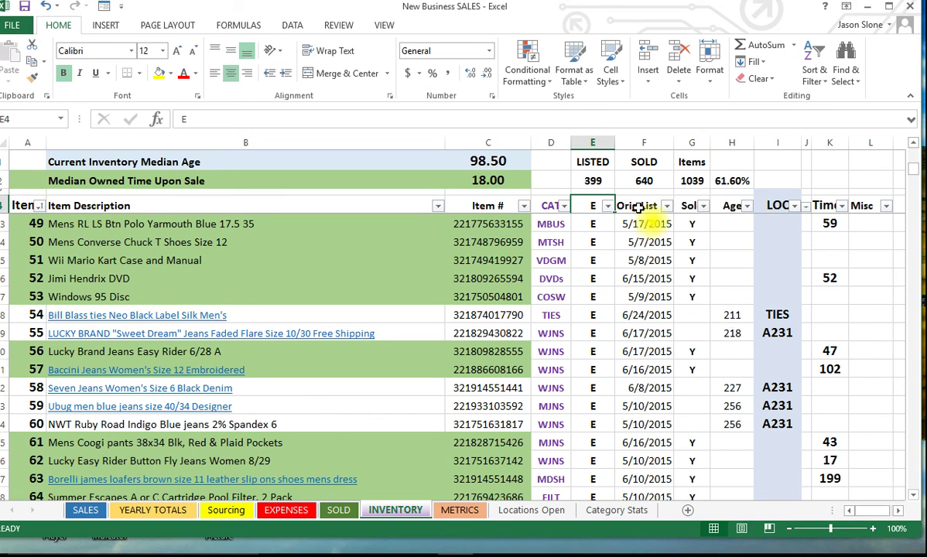
{"action": "left_click", "coordinate": [637, 208]}
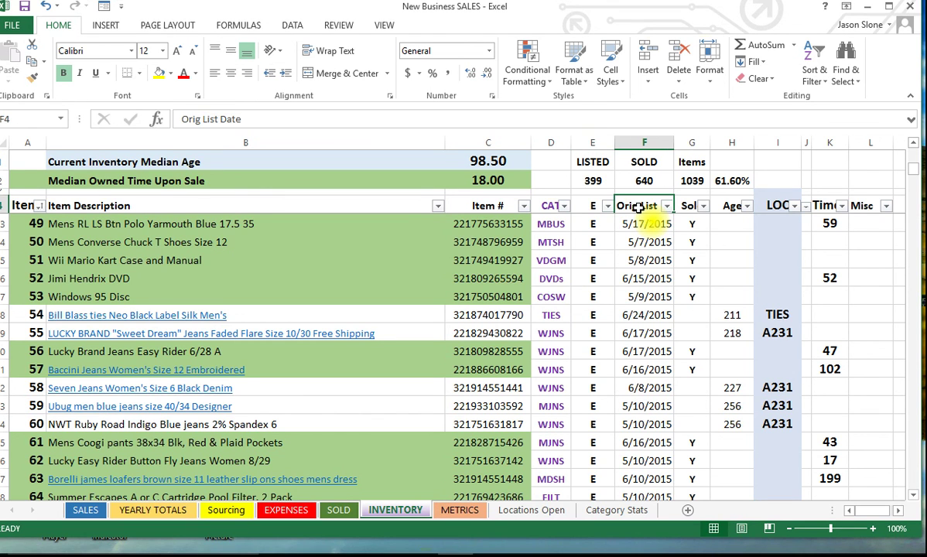
{"action": "scroll", "coordinate": [653, 348], "scroll_direction": "down", "scroll_amount": 2}
{"action": "scroll", "coordinate": [653, 347], "scroll_direction": "down", "scroll_amount": 2}
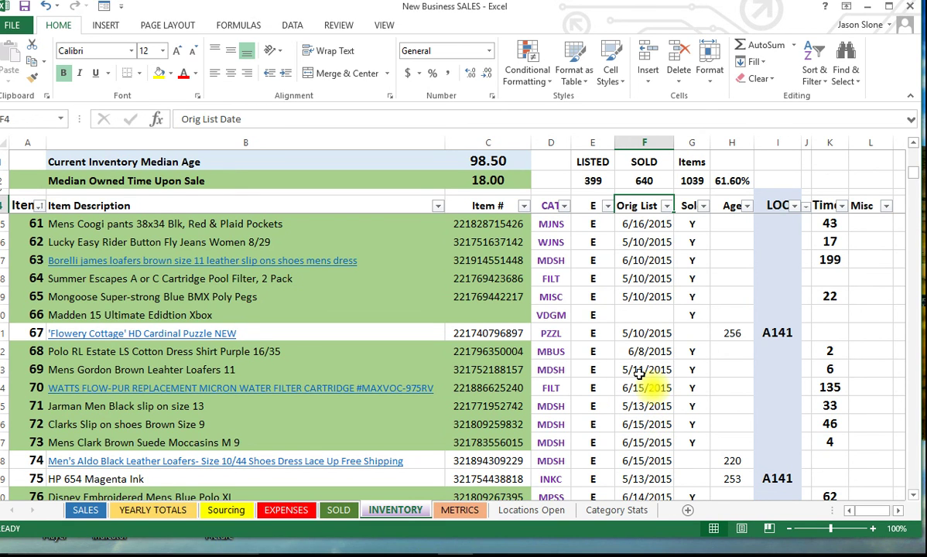
- Check the Sold column, item 67's empty Sold entry and age formula, and item 86's location A141
{"action": "left_click", "coordinate": [685, 209]}
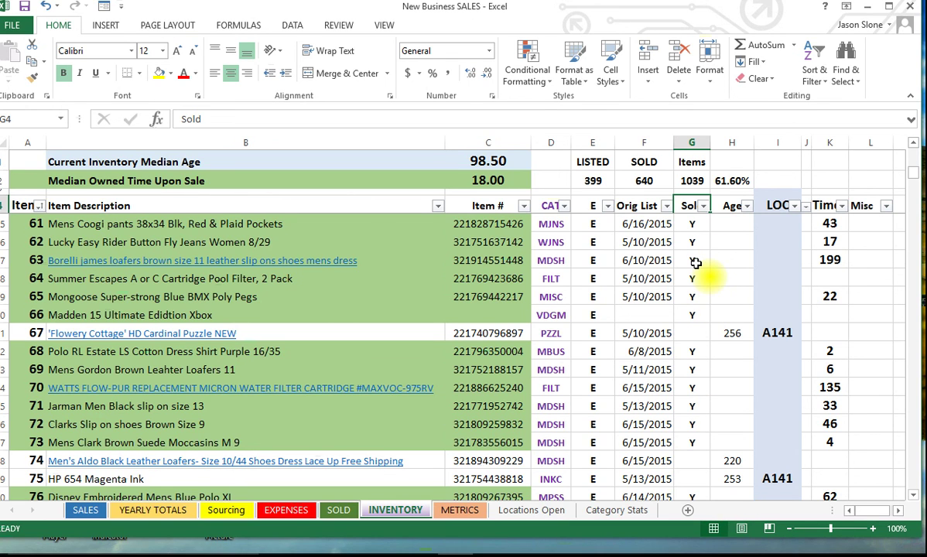
{"action": "left_click", "coordinate": [696, 332]}
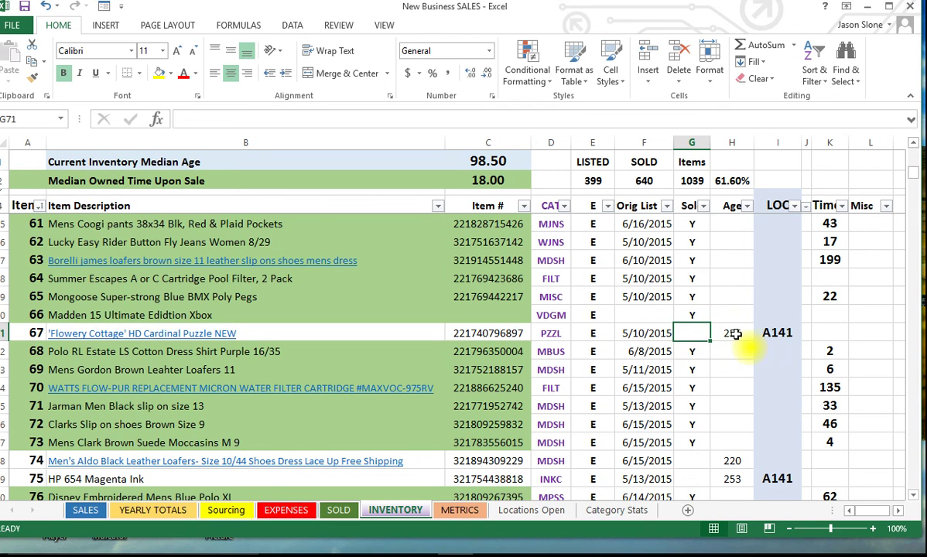
{"action": "left_click", "coordinate": [727, 333]}
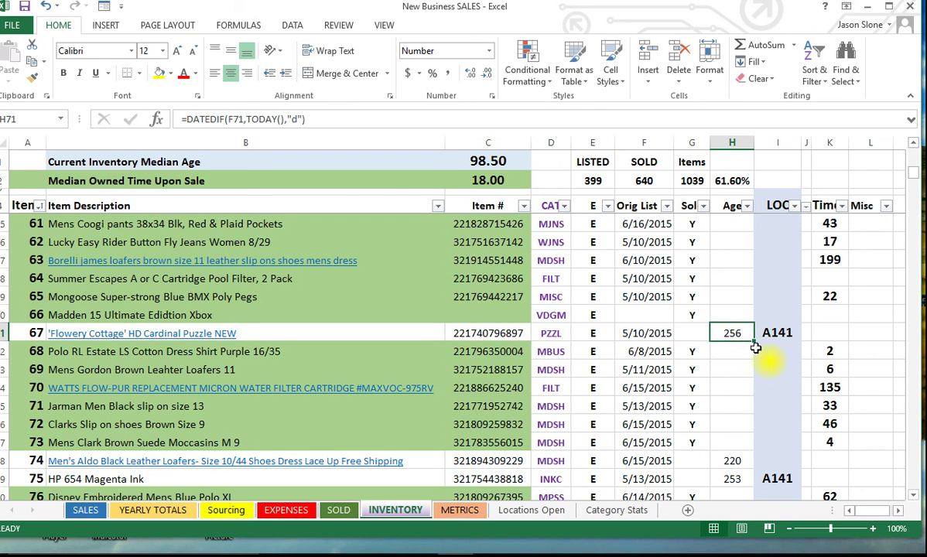
{"action": "scroll", "coordinate": [776, 381], "scroll_direction": "down", "scroll_amount": 4}
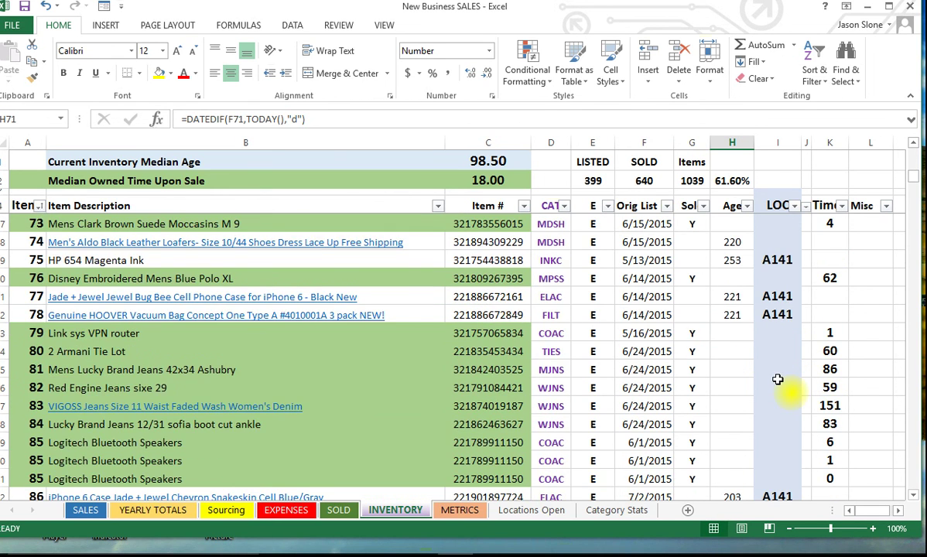
{"action": "scroll", "coordinate": [778, 379], "scroll_direction": "down", "scroll_amount": 4}
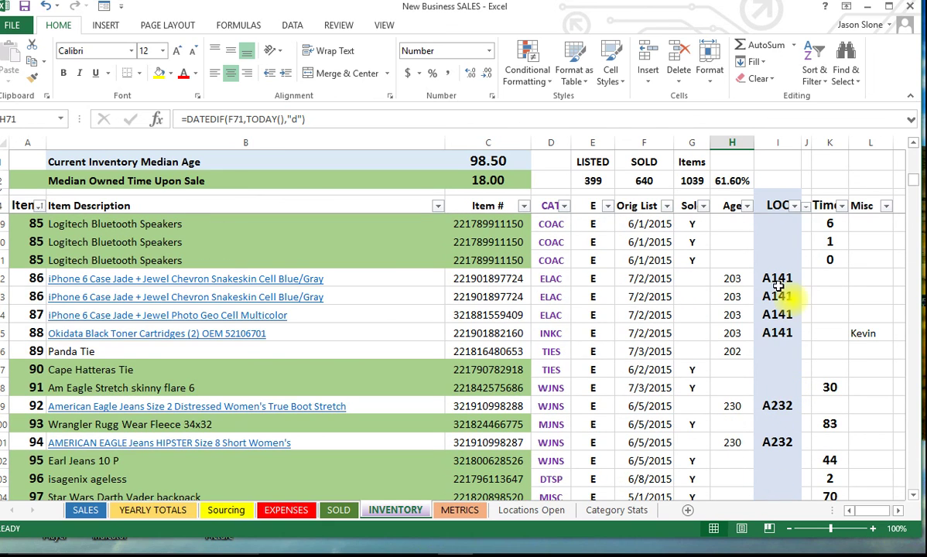
{"action": "left_click", "coordinate": [779, 279]}
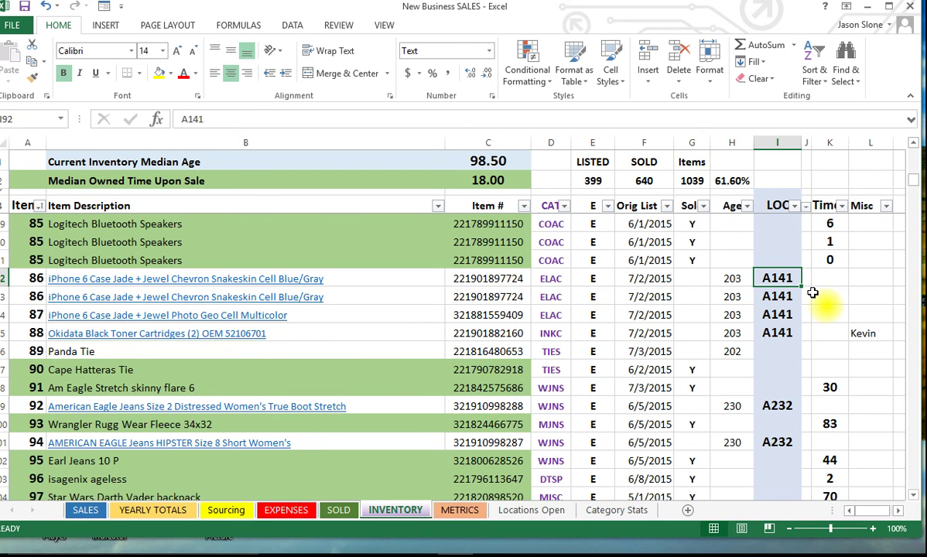
- Check item 81's time-to-sell, item 78's age formula and item 82's WJNS category code
{"action": "scroll", "coordinate": [813, 292], "scroll_direction": "up", "scroll_amount": 2}
{"action": "scroll", "coordinate": [832, 325], "scroll_direction": "up", "scroll_amount": 1}
{"action": "left_click", "coordinate": [832, 311]}
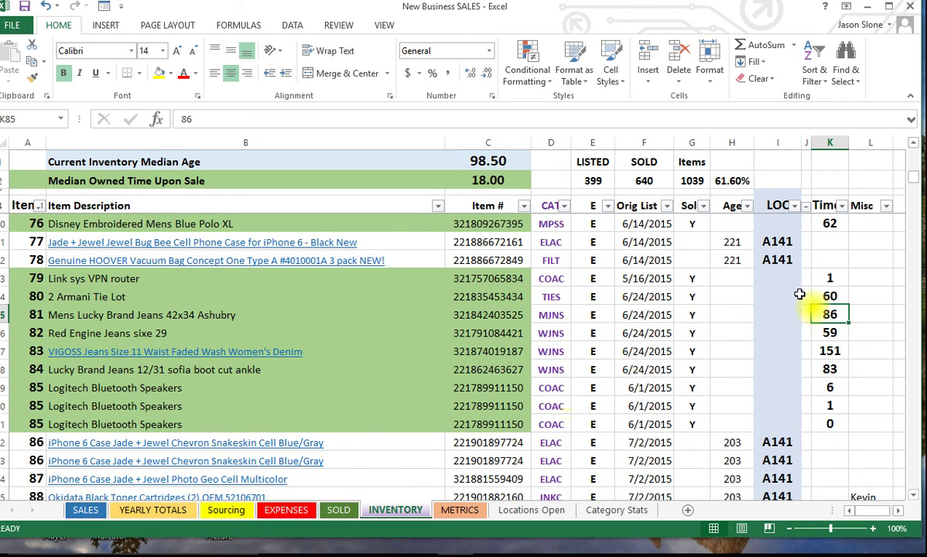
{"action": "left_click", "coordinate": [730, 261]}
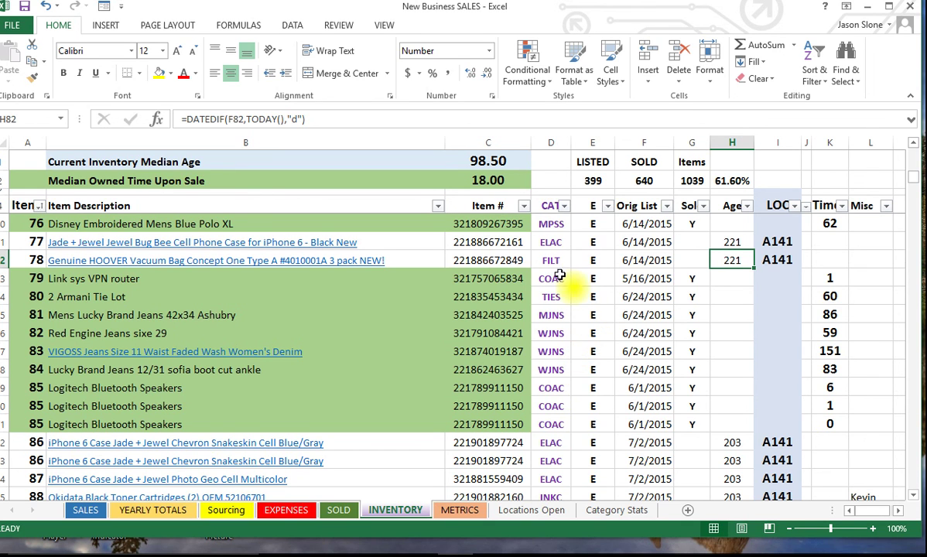
{"action": "left_click", "coordinate": [554, 333]}
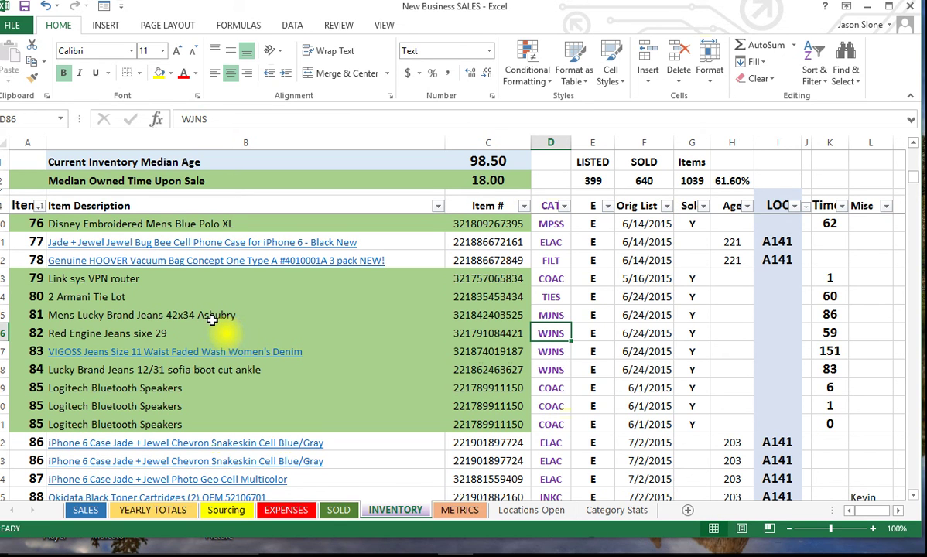
{"action": "scroll", "coordinate": [212, 320], "scroll_direction": "down", "scroll_amount": 4}
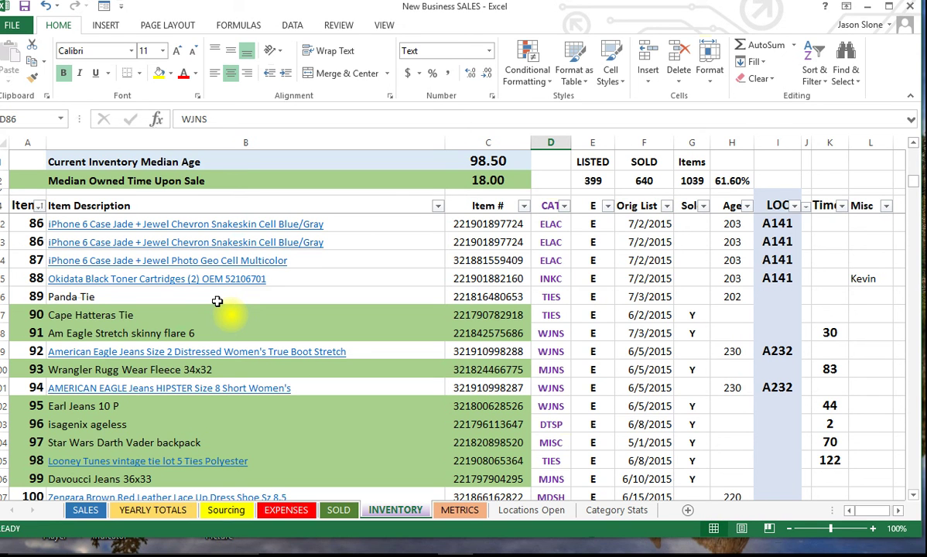
{"action": "scroll", "coordinate": [217, 301], "scroll_direction": "up", "scroll_amount": 3}
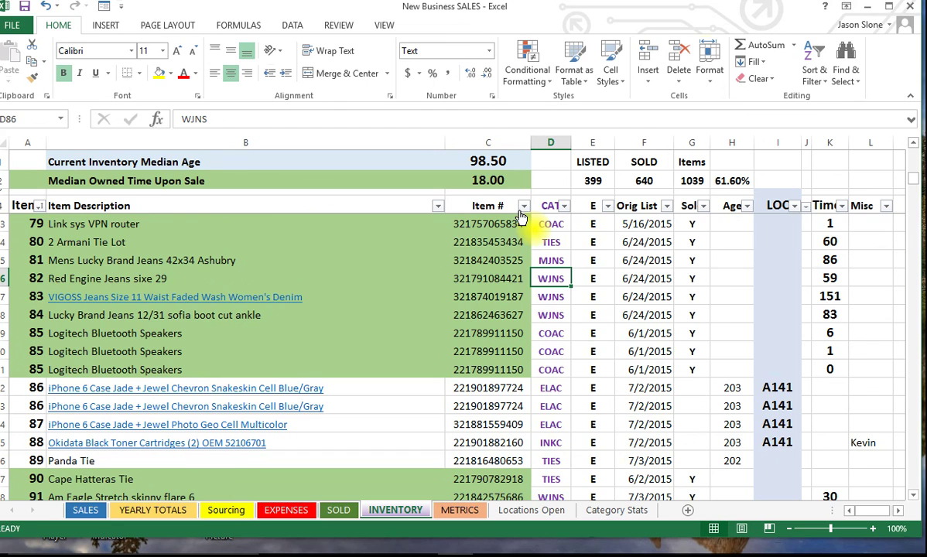
- Filter Item Description by color to No Fill, leaving 442 of 1089 records, and browse the results
{"action": "left_click", "coordinate": [438, 206]}
{"action": "mouse_move", "coordinate": [343, 302]}
{"action": "left_click", "coordinate": [477, 346]}
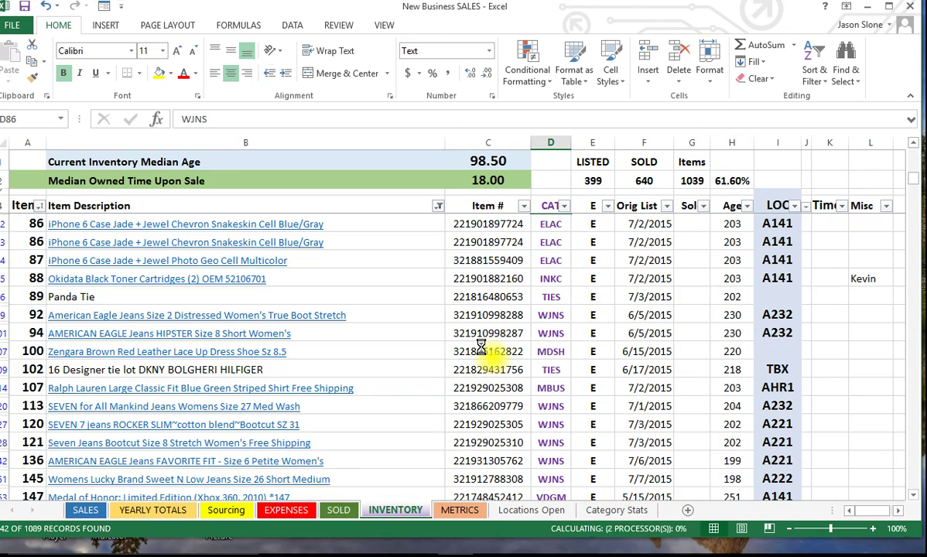
{"action": "scroll", "coordinate": [412, 273], "scroll_direction": "down", "scroll_amount": 1}
{"action": "scroll", "coordinate": [411, 273], "scroll_direction": "down", "scroll_amount": 4}
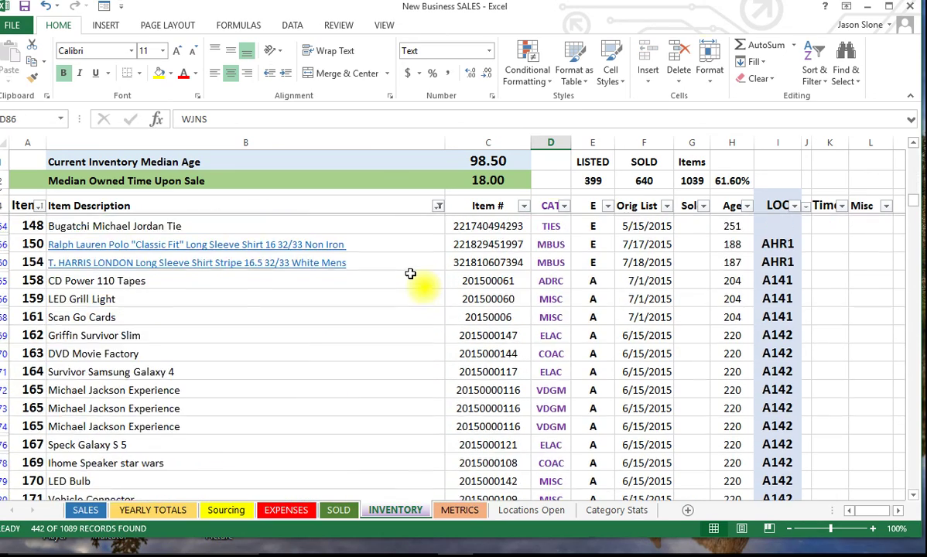
{"action": "scroll", "coordinate": [411, 274], "scroll_direction": "down", "scroll_amount": 7}
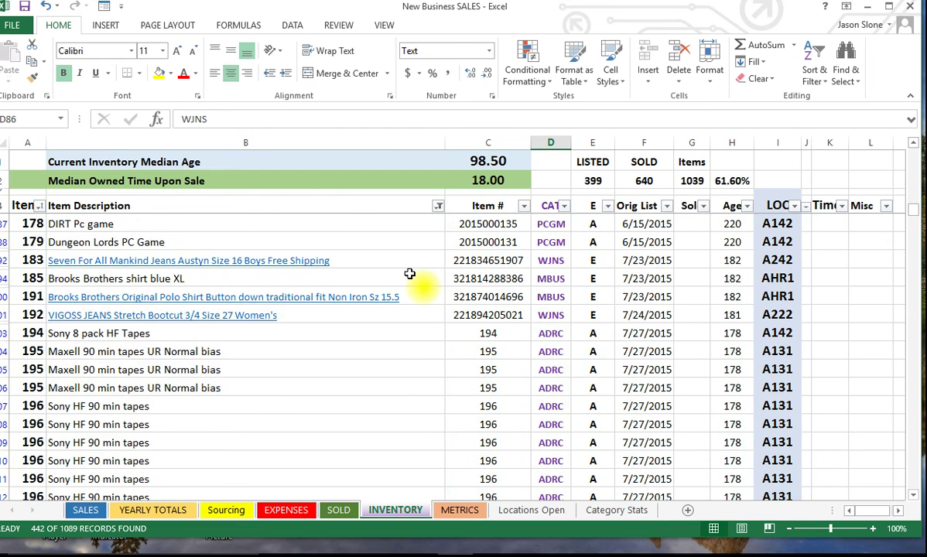
{"action": "scroll", "coordinate": [410, 273], "scroll_direction": "down", "scroll_amount": 1}
{"action": "scroll", "coordinate": [403, 280], "scroll_direction": "down", "scroll_amount": 2}
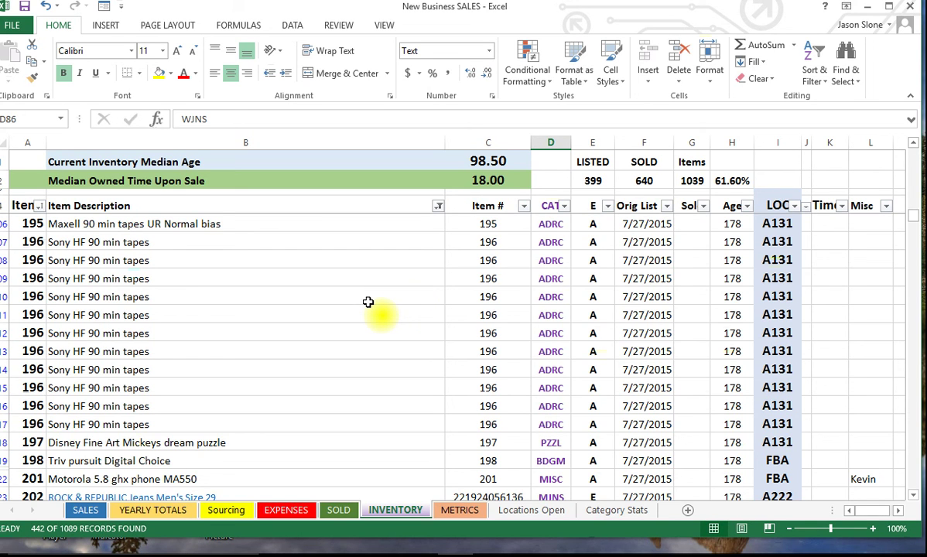
{"action": "scroll", "coordinate": [369, 280], "scroll_direction": "up", "scroll_amount": 4}
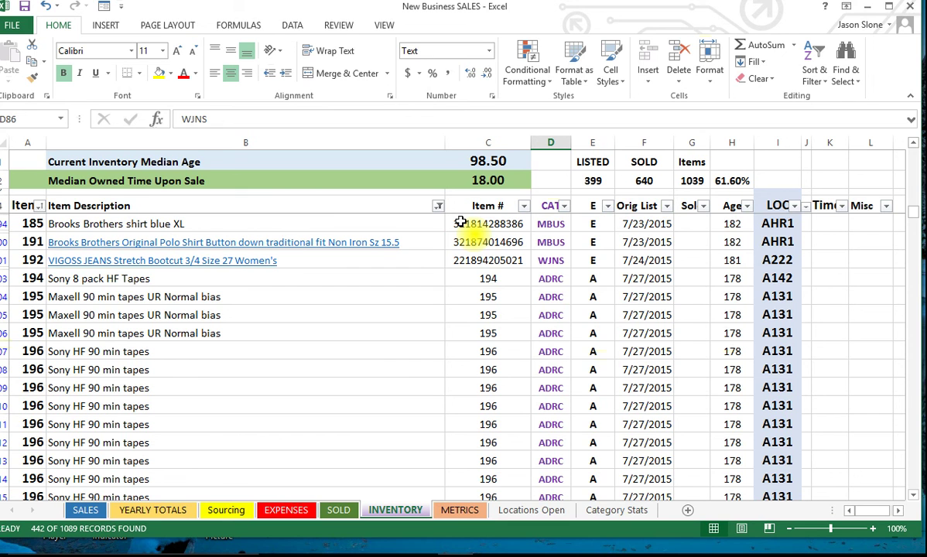
{"action": "scroll", "coordinate": [401, 302], "scroll_direction": "up", "scroll_amount": 2}
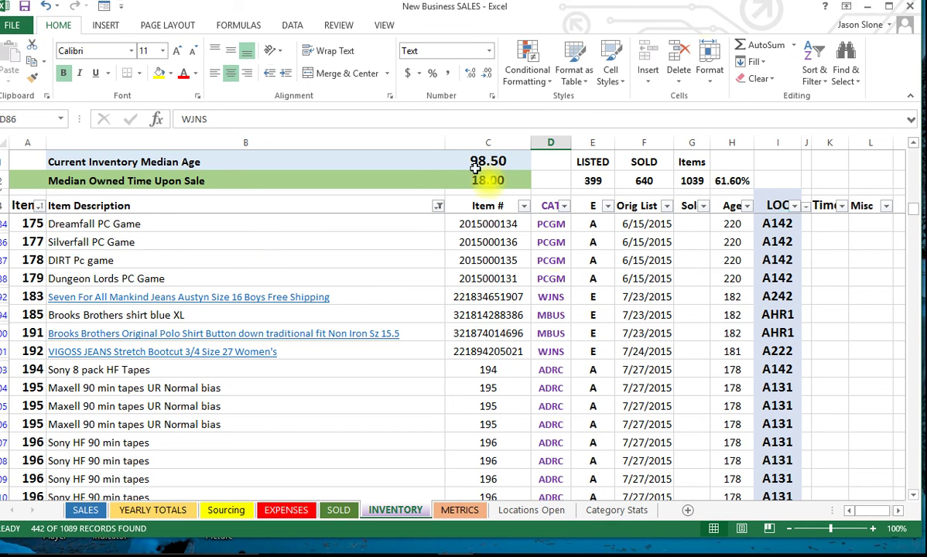
- Clear the Item Description filter and scroll to the bottom, ending at item 1027 and empty row 1028
{"action": "left_click", "coordinate": [439, 206]}
{"action": "left_click", "coordinate": [356, 276]}
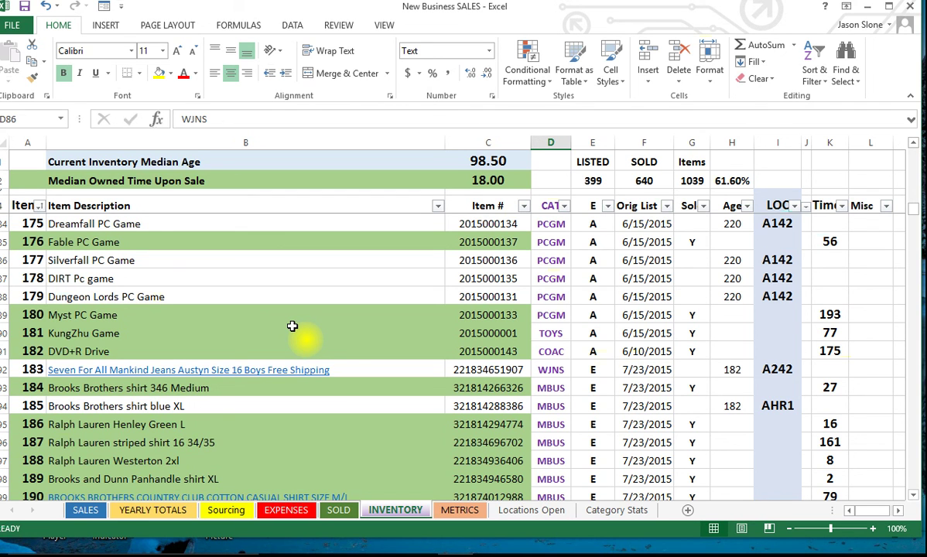
{"action": "scroll", "coordinate": [292, 325], "scroll_direction": "down", "scroll_amount": 5}
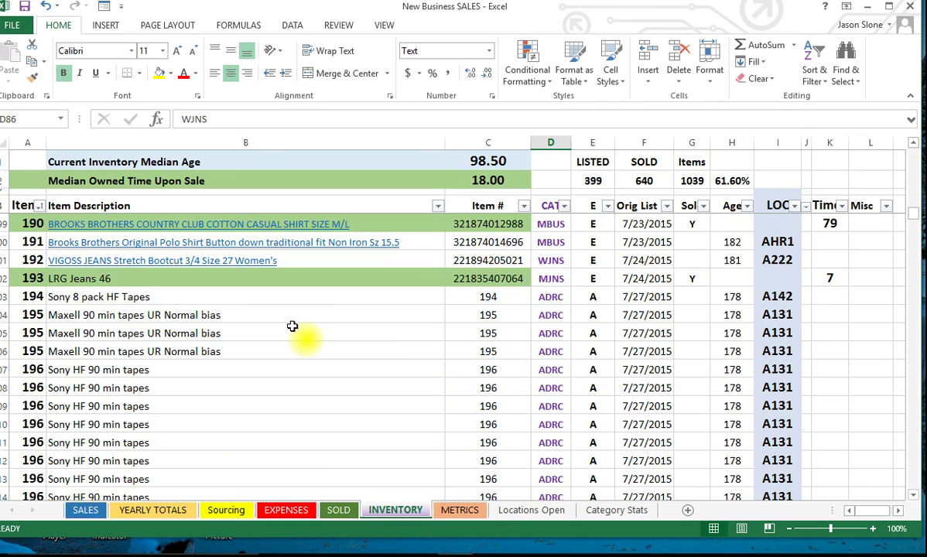
{"action": "scroll", "coordinate": [292, 326], "scroll_direction": "down", "scroll_amount": 2}
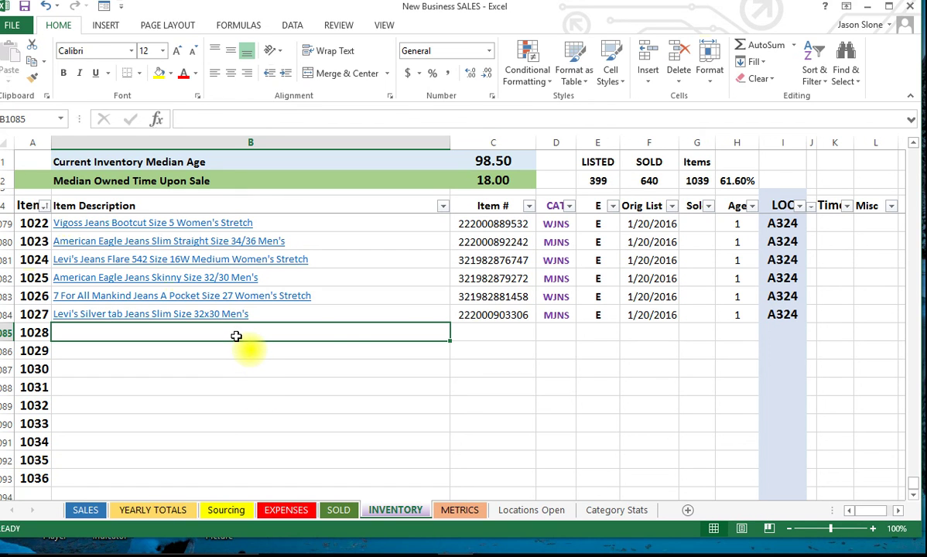
{"action": "type", "text": "Levis "}
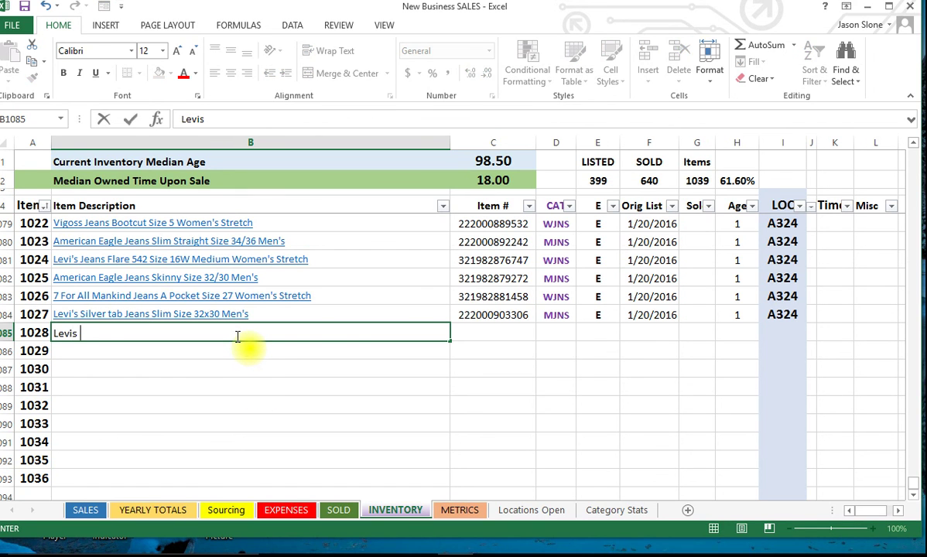
{"action": "type", "text": "Jeans Bootcut"}
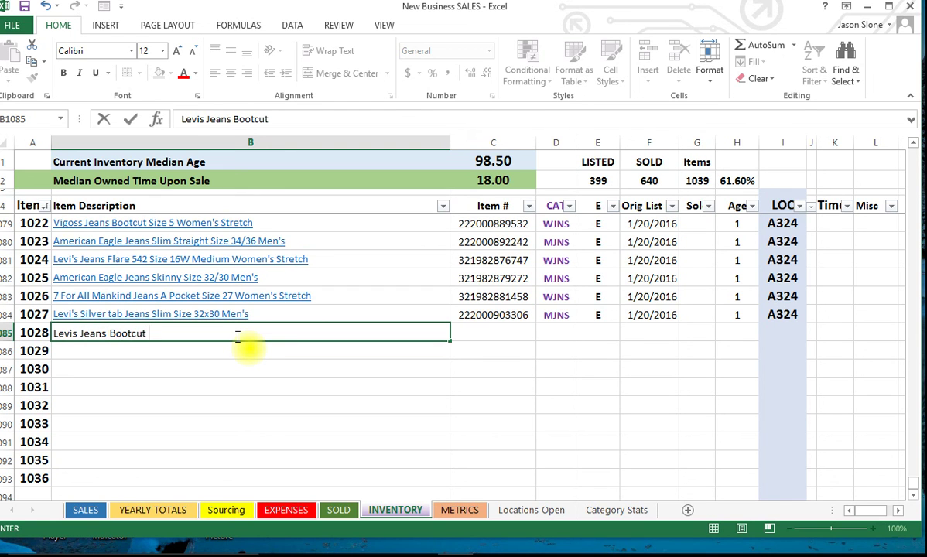
{"action": "type", "text": " Size 32x32 "}
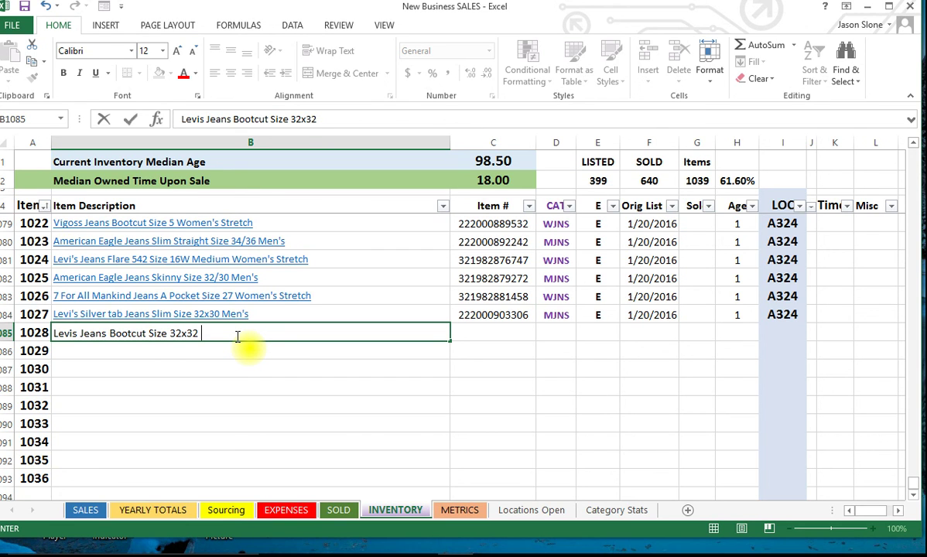
{"action": "type", "text": "Mens"}
{"action": "key", "text": "Tab"}
{"action": "left_click", "coordinate": [236, 335]}
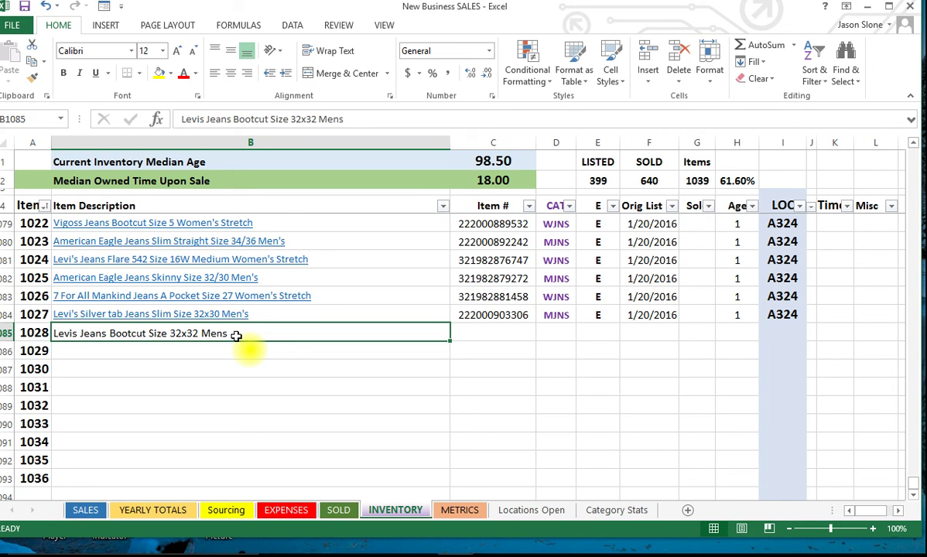
{"action": "key", "text": "Tab"}
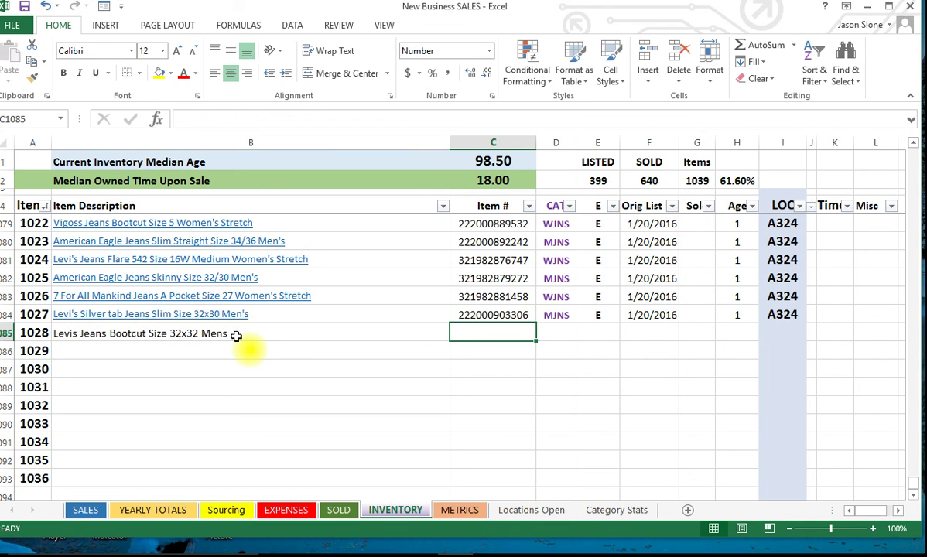
{"action": "type", "text": "5555555555"}
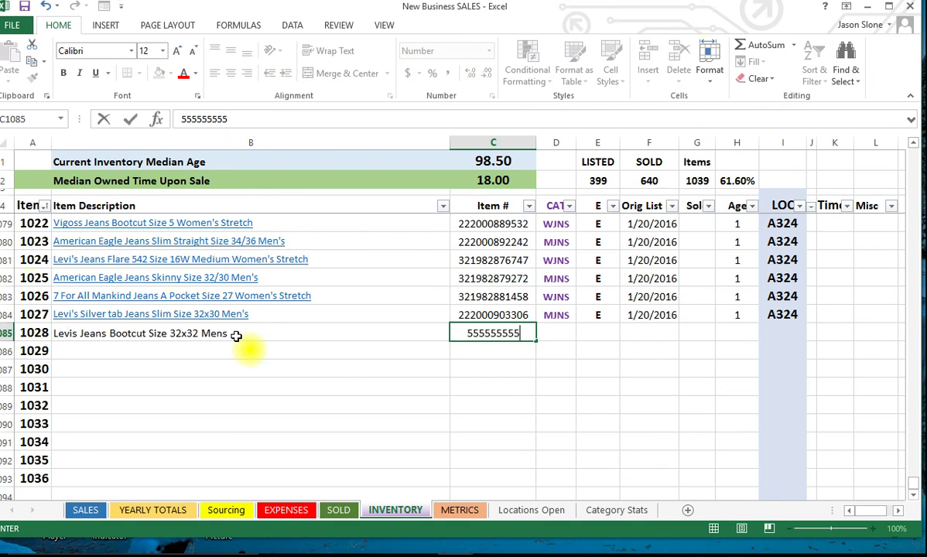
{"action": "type", "text": "55"}
{"action": "key", "text": "ctrl+Return"}
{"action": "key", "text": "Tab"}
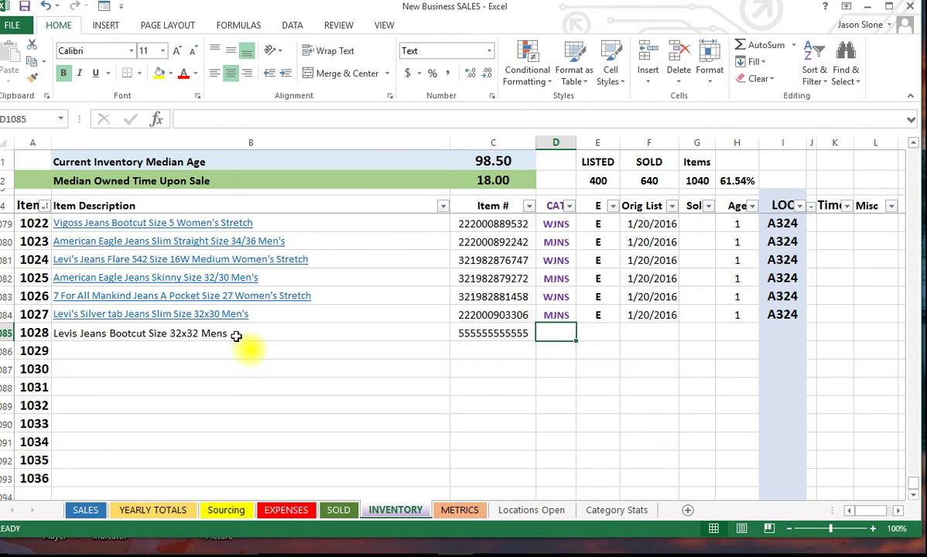
- Fill in item 1028's category MJNS, E, and list date 1/21/16
{"action": "type", "text": "MJNS"}
{"action": "key", "text": "Tab"}
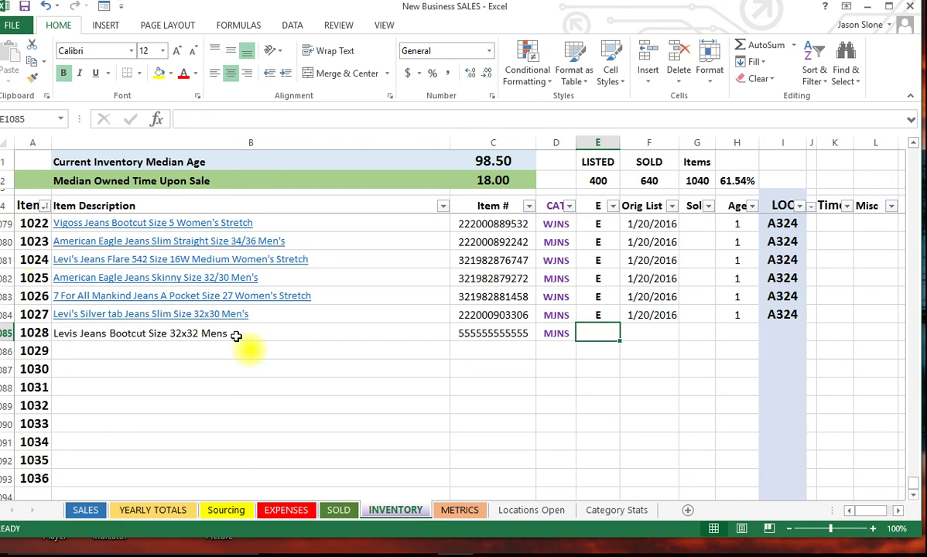
{"action": "type", "text": "E"}
{"action": "key", "text": "Tab"}
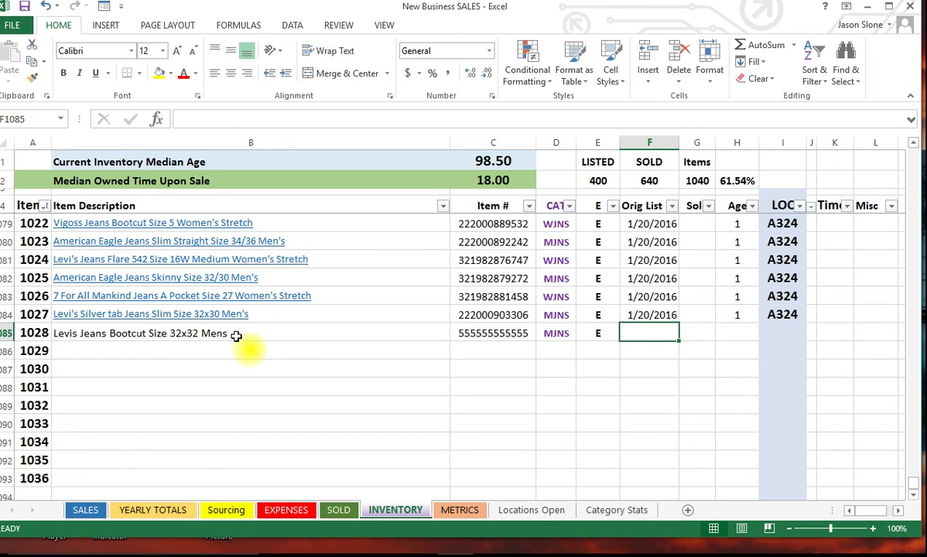
{"action": "type", "text": "1/21/16"}
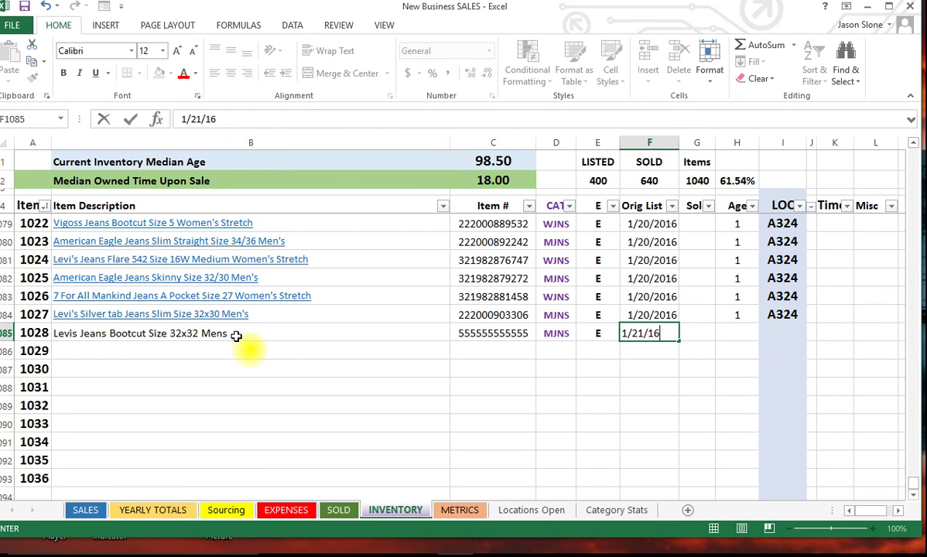
{"action": "key", "text": "Tab"}
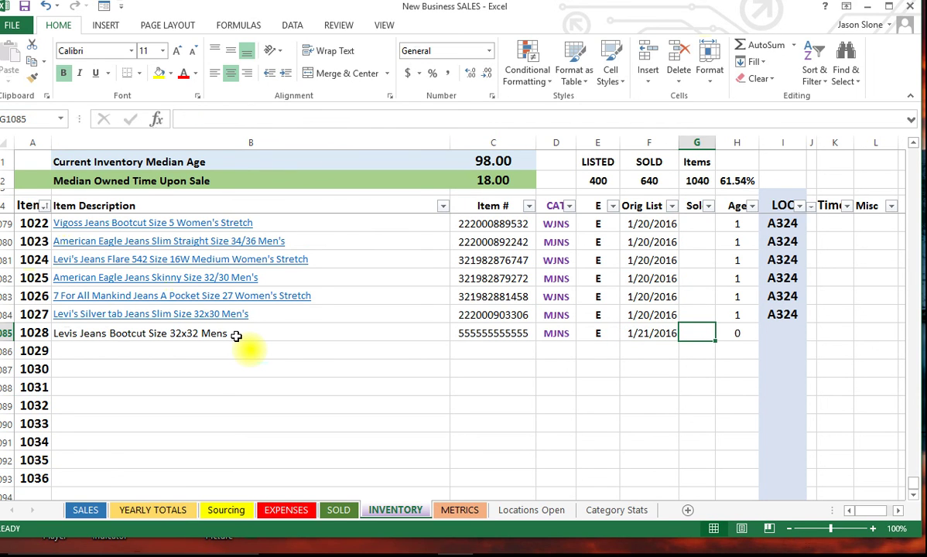
- Look up open locations on the Locations Open sheet and pick A312, which has 6 spots open
{"action": "left_click", "coordinate": [740, 336]}
{"action": "left_click", "coordinate": [781, 333]}
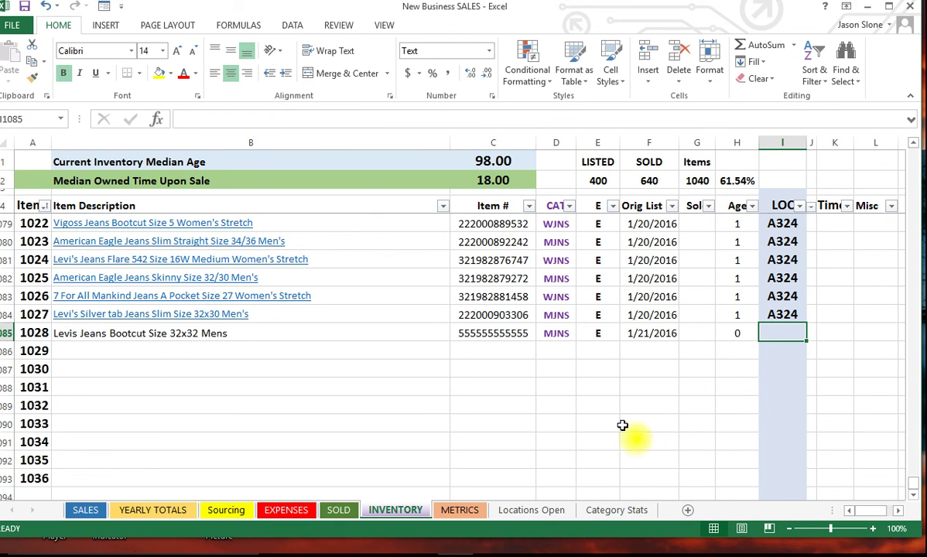
{"action": "left_click", "coordinate": [507, 518]}
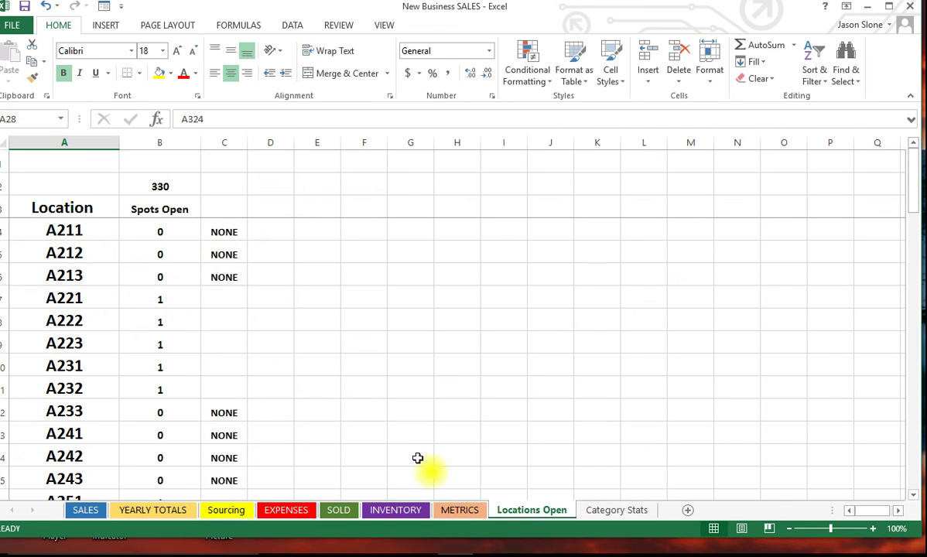
{"action": "scroll", "coordinate": [84, 236], "scroll_direction": "down", "scroll_amount": 2}
{"action": "scroll", "coordinate": [83, 236], "scroll_direction": "down", "scroll_amount": 1}
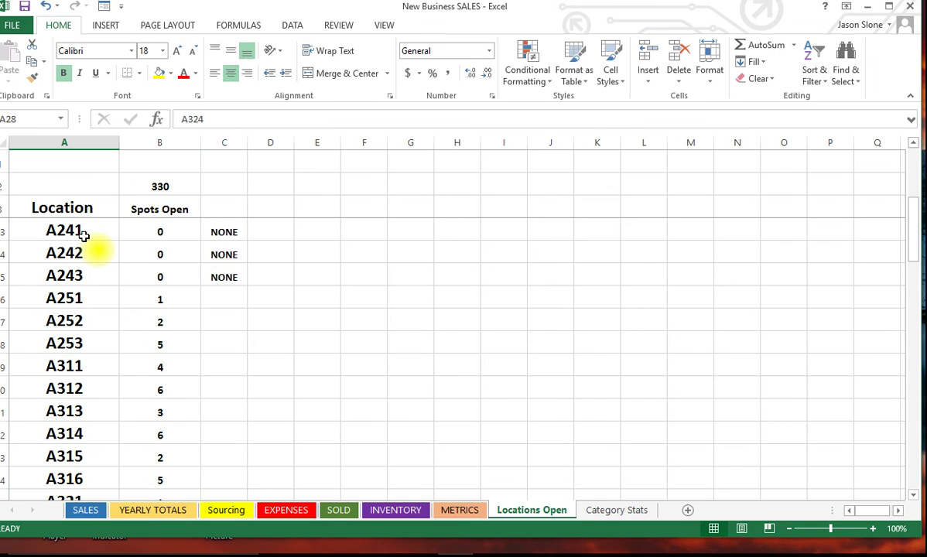
{"action": "scroll", "coordinate": [83, 236], "scroll_direction": "down", "scroll_amount": 1}
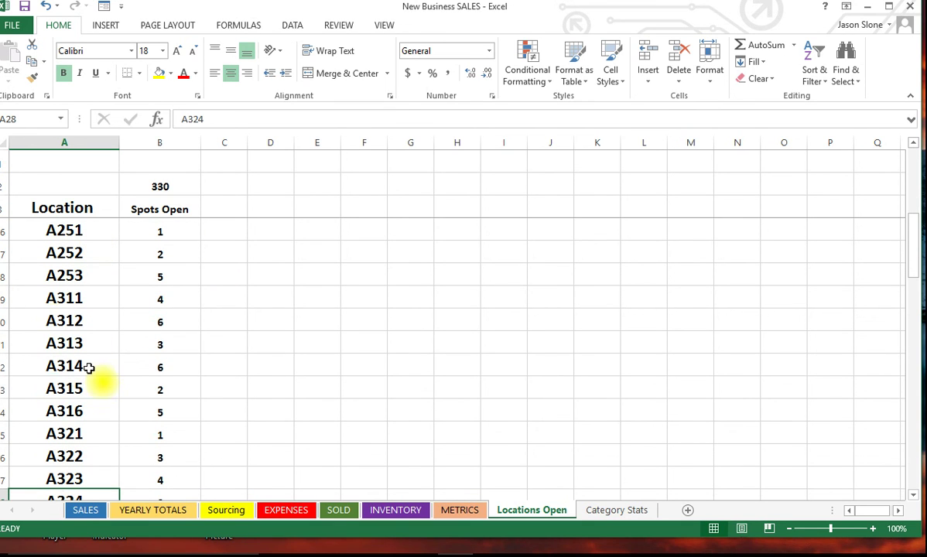
{"action": "left_click", "coordinate": [72, 323]}
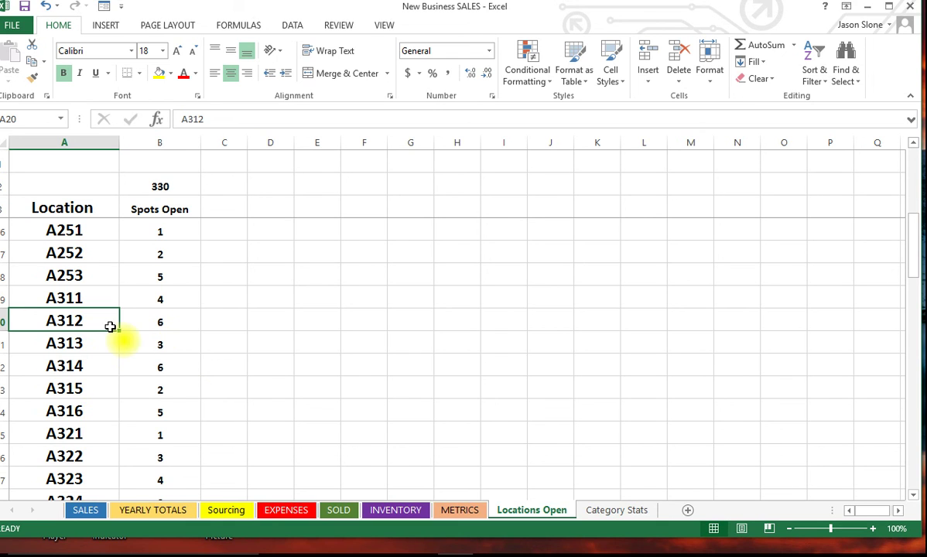
- On the INVENTORY sheet, set item 1028's location to A312
{"action": "left_click", "coordinate": [396, 511]}
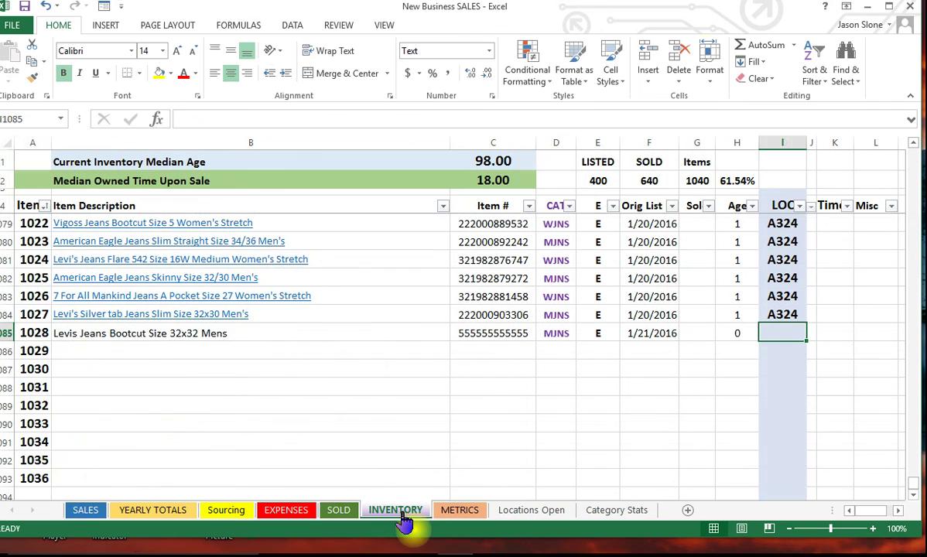
{"action": "left_click", "coordinate": [34, 334]}
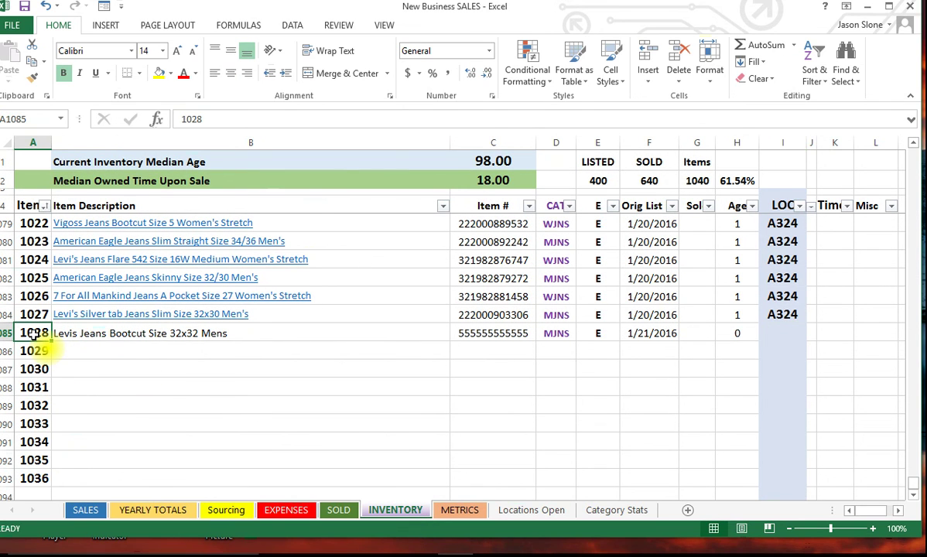
{"action": "left_click", "coordinate": [773, 332]}
{"action": "type", "text": "A32"}
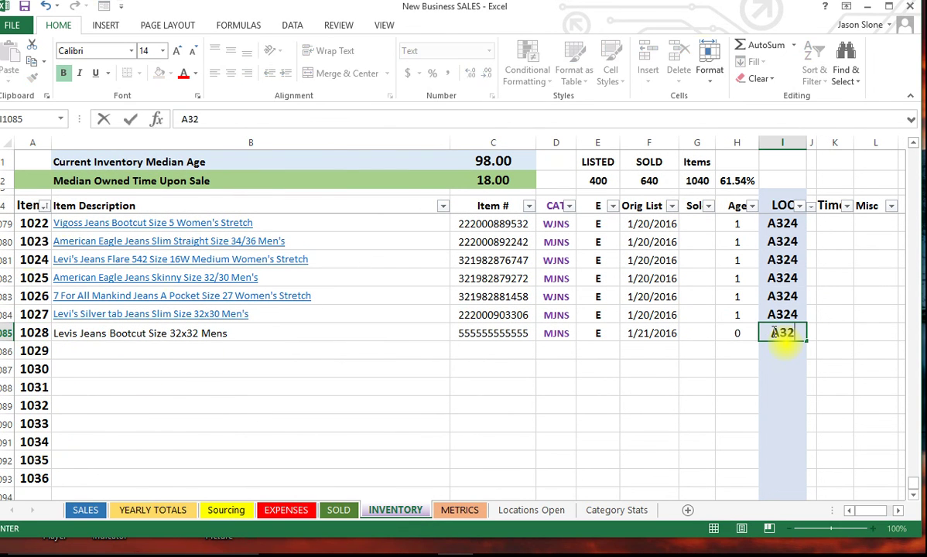
{"action": "key", "text": "BackSpace"}
{"action": "type", "text": "12"}
{"action": "key", "text": "Return"}
- Copy the A312 location into the five empty rows below, items 1029–1033
{"action": "left_click", "coordinate": [772, 332]}
{"action": "key", "text": "ctrl+c"}
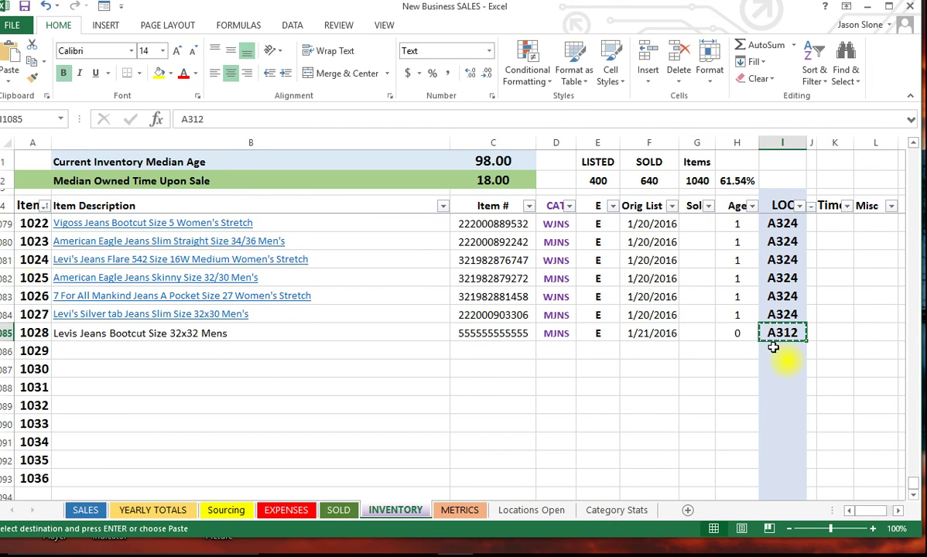
{"action": "left_click_drag", "start_coordinate": [774, 345], "coordinate": [772, 415]}
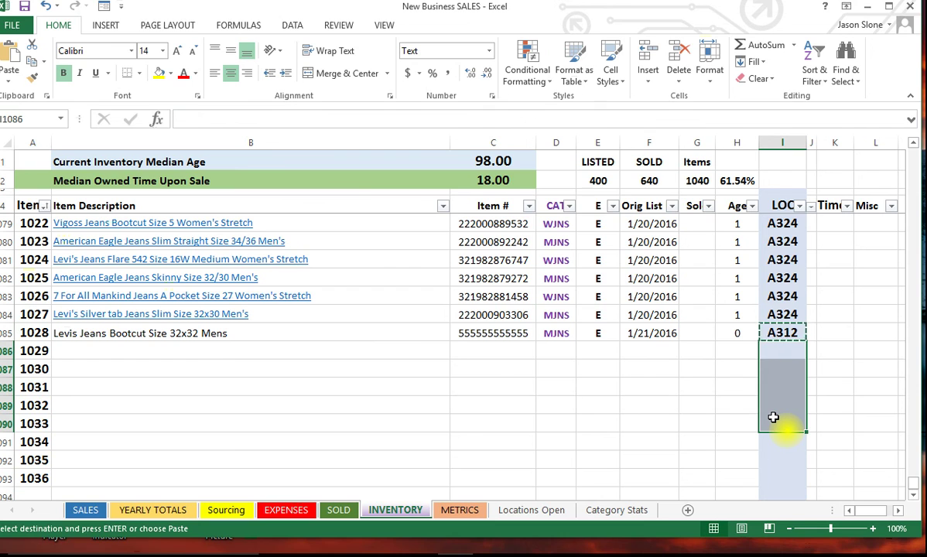
{"action": "key", "text": "ctrl+v"}
{"action": "key", "text": "Escape"}
{"action": "key", "text": "Left"}
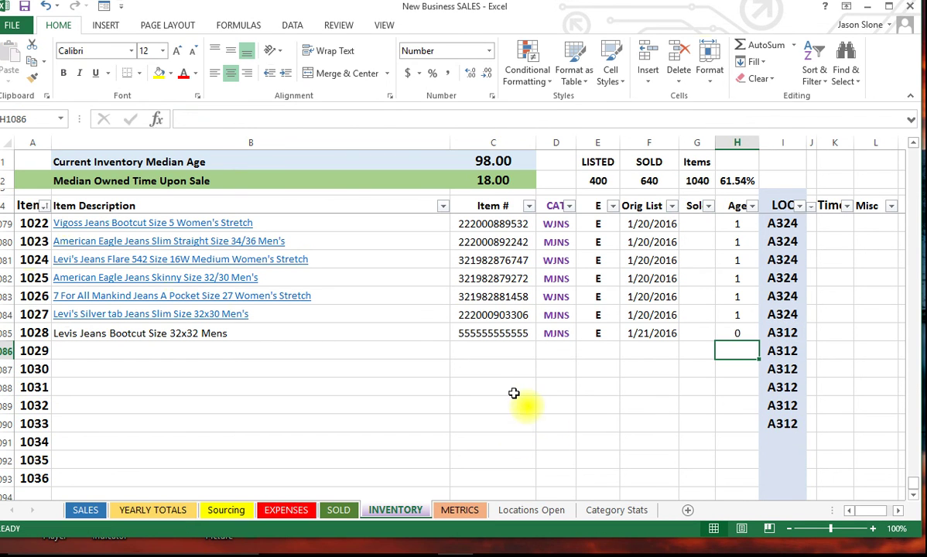
- Verify on Locations Open that A312's COUNTIF formula now gives 0 spots open, marked NONE
{"action": "left_click", "coordinate": [530, 511]}
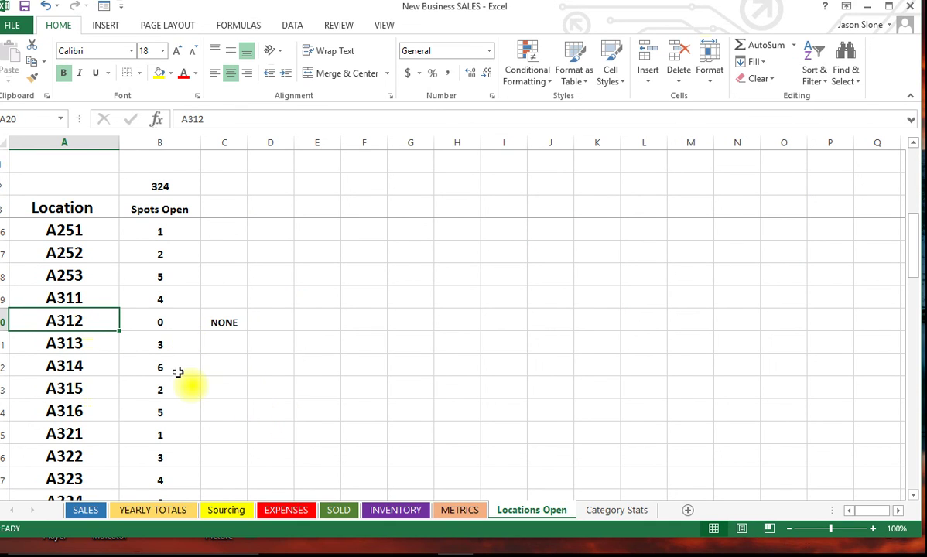
{"action": "left_click", "coordinate": [155, 324]}
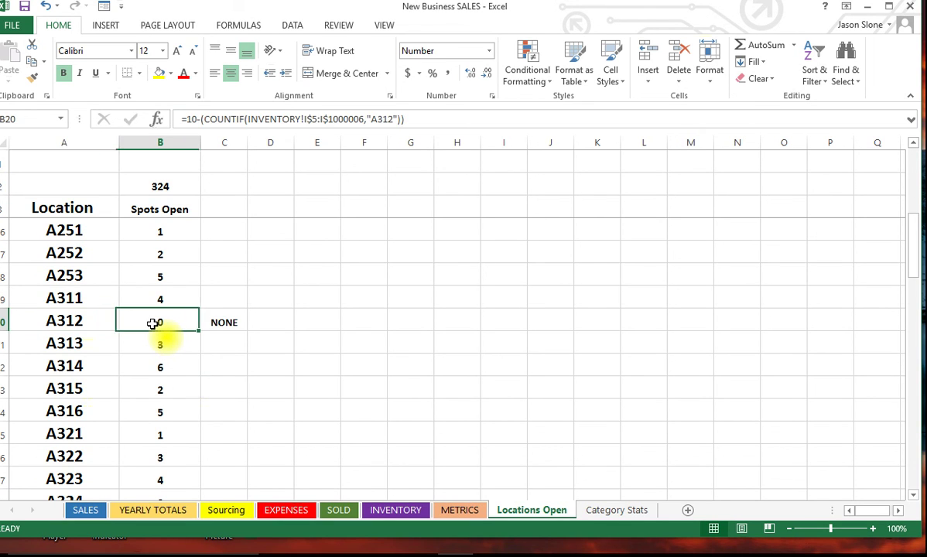
{"action": "left_click", "coordinate": [82, 321]}
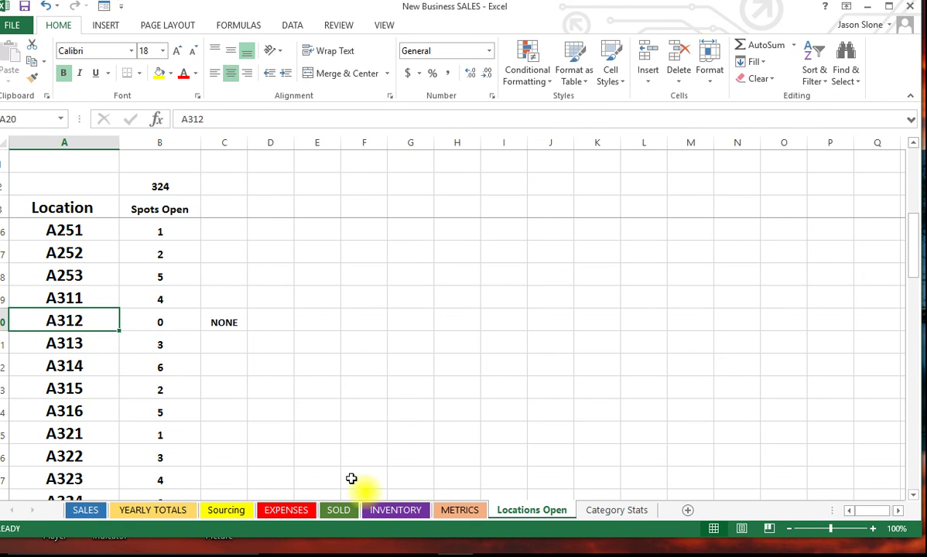
- Return to INVENTORY and select description cells in the rows below item 1028
{"action": "left_click", "coordinate": [379, 515]}
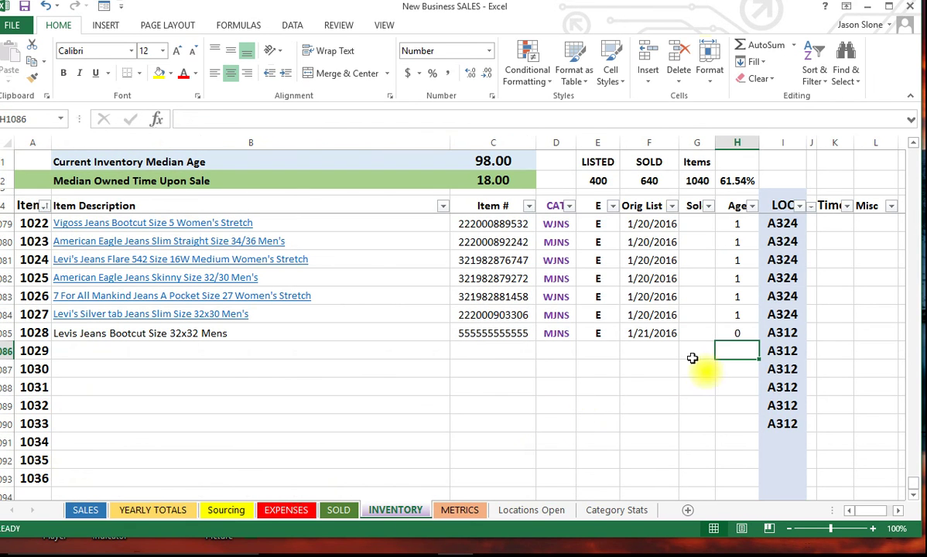
{"action": "left_click", "coordinate": [182, 370]}
{"action": "left_click", "coordinate": [178, 351]}
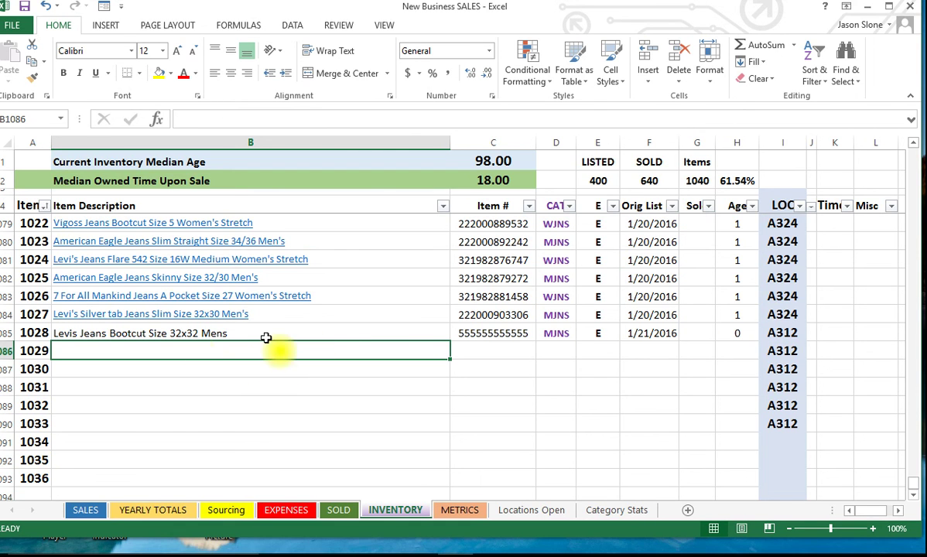
- Delete the test contents in B1085:I1090, clearing item 1028 and the A312 locations
{"action": "left_click_drag", "start_coordinate": [176, 338], "coordinate": [775, 421]}
{"action": "key", "text": "Delete"}
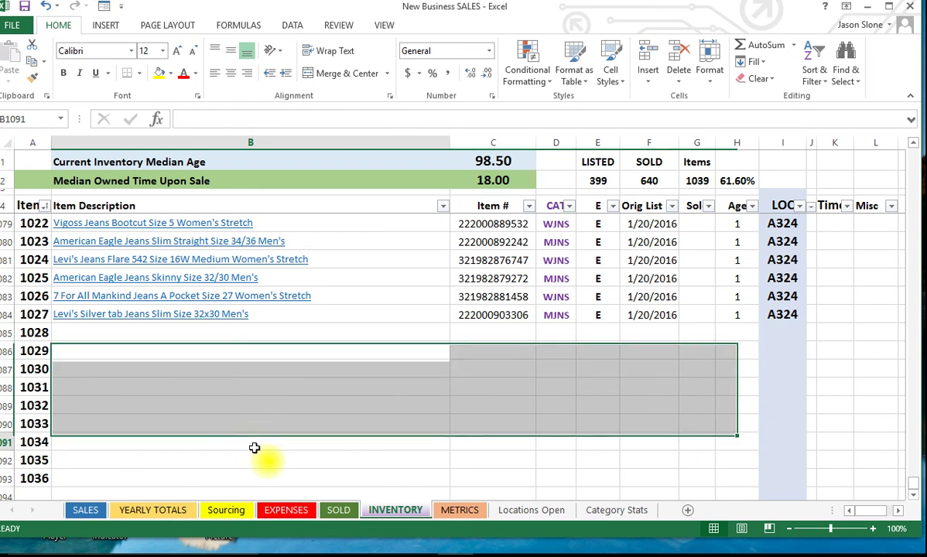